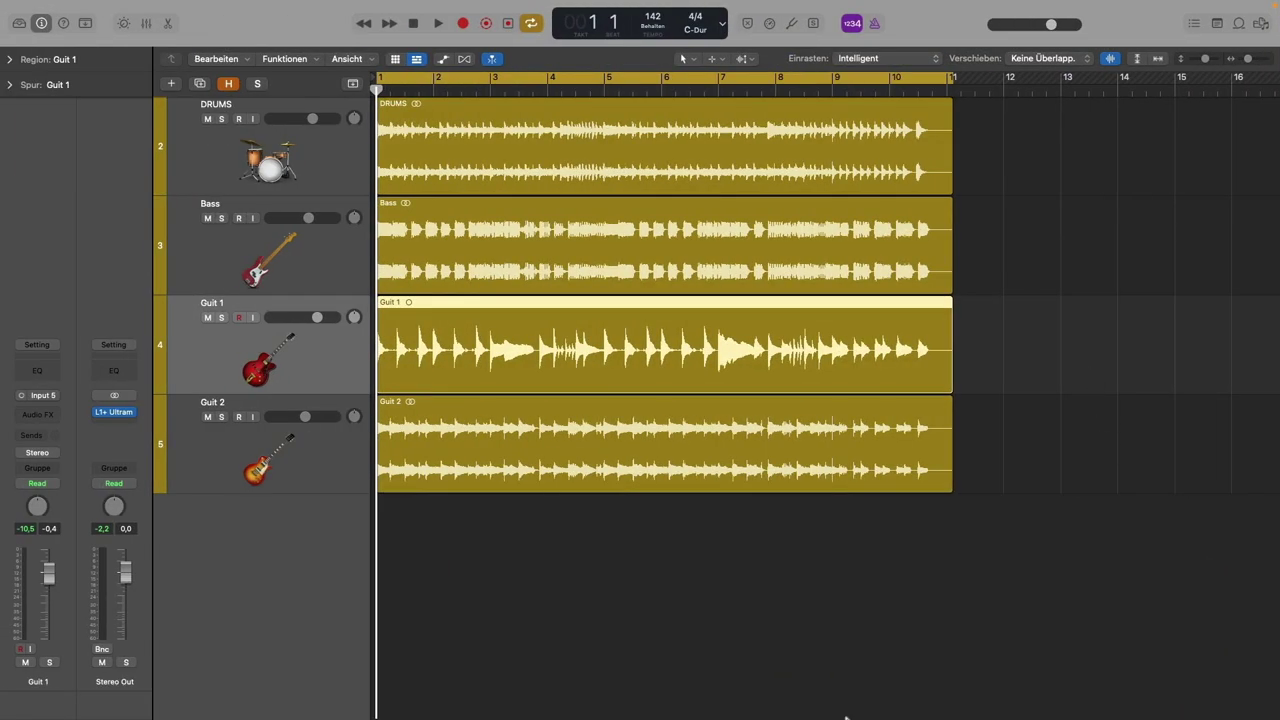
Play back the song, solo Guit 1, add Guit 2 to the solo for comparison, and leave only Guit 1 soloed.
{"action": "mouse_move", "coordinate": [843, 715]}
{"action": "key", "text": "space"}
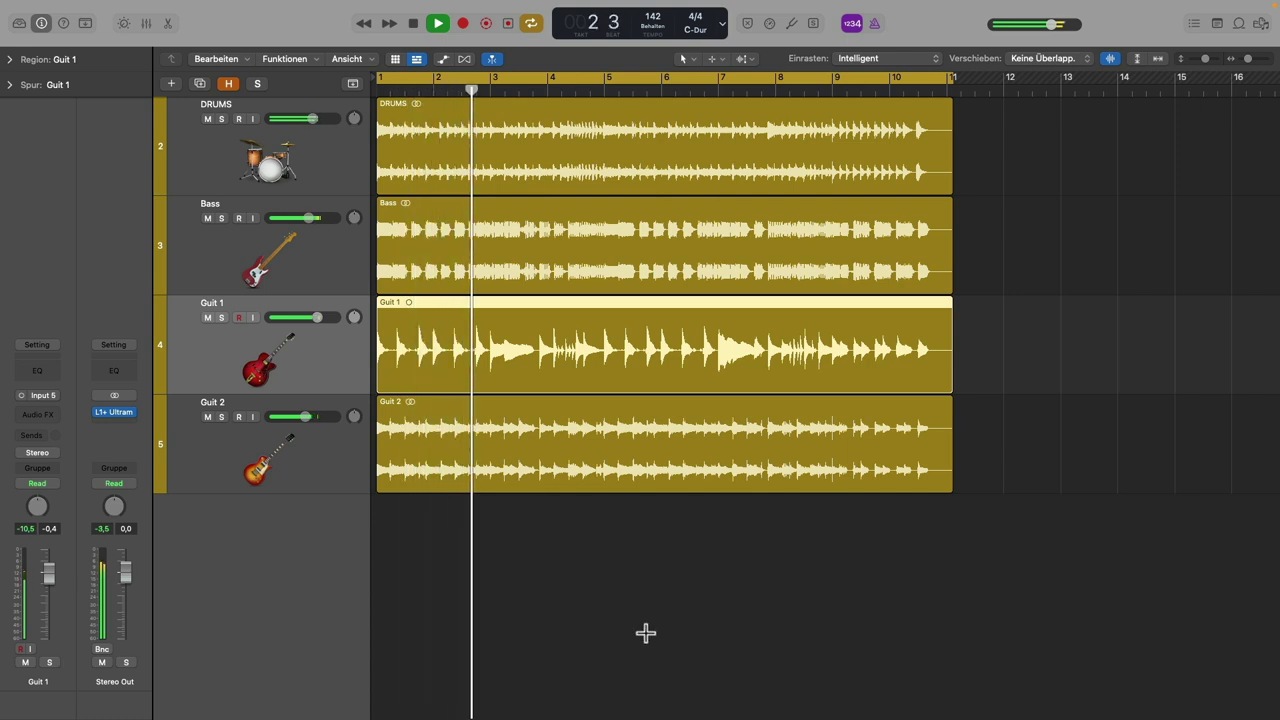
{"action": "left_click", "coordinate": [222, 318]}
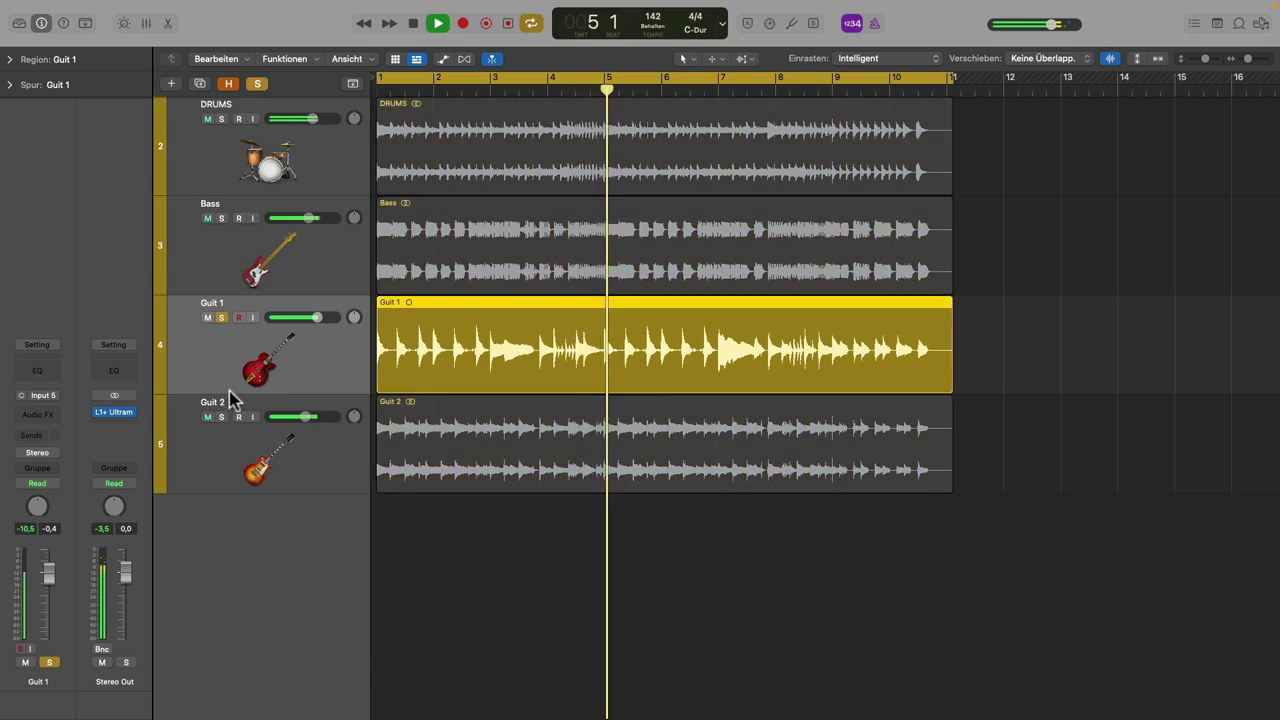
{"action": "left_click", "coordinate": [221, 417]}
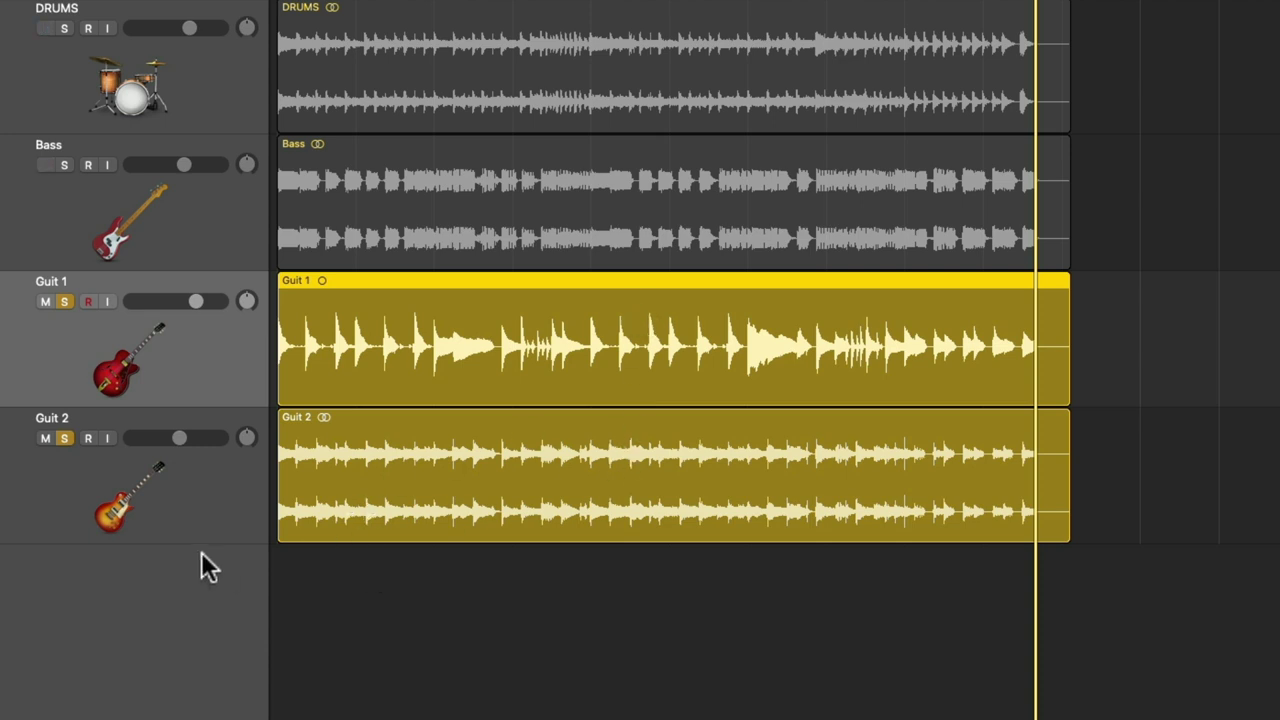
{"action": "left_click", "coordinate": [64, 438]}
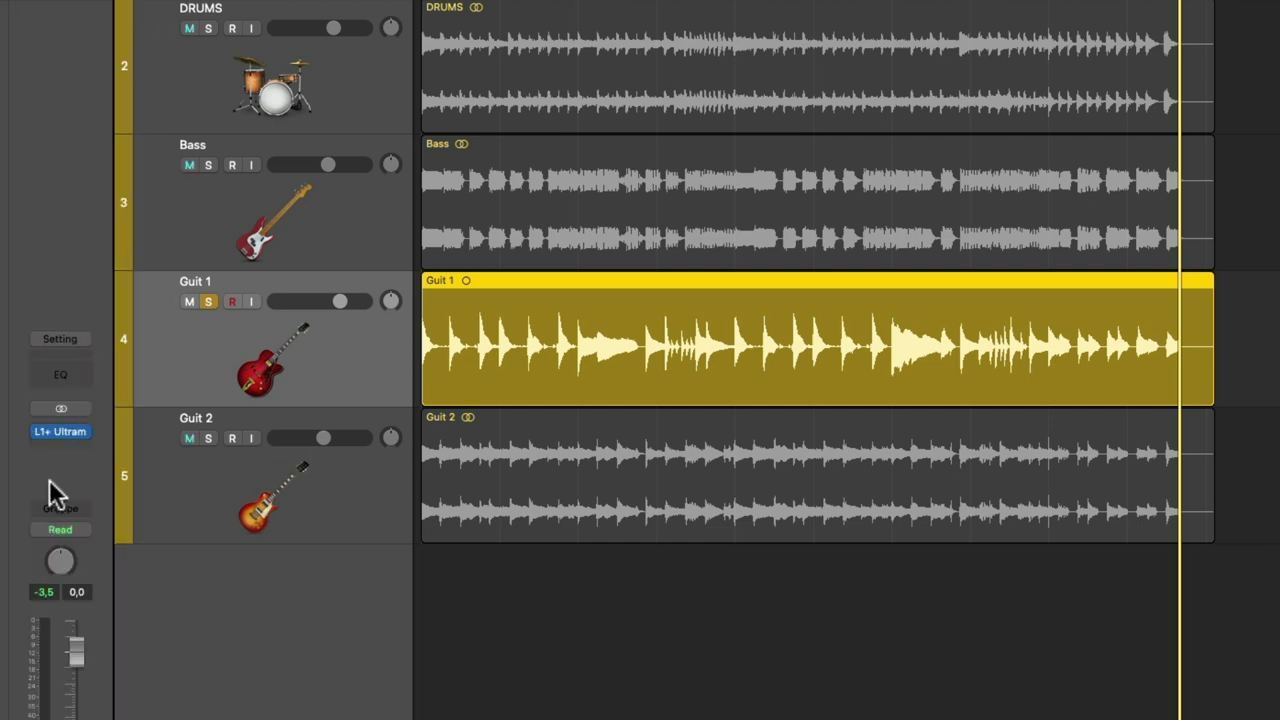
Insert a mono Amp Designer plug-in on the Guit 1 track and place its window so the whole amp and cabinet are visible.
{"action": "left_click", "coordinate": [86, 430]}
{"action": "mouse_move", "coordinate": [103, 572]}
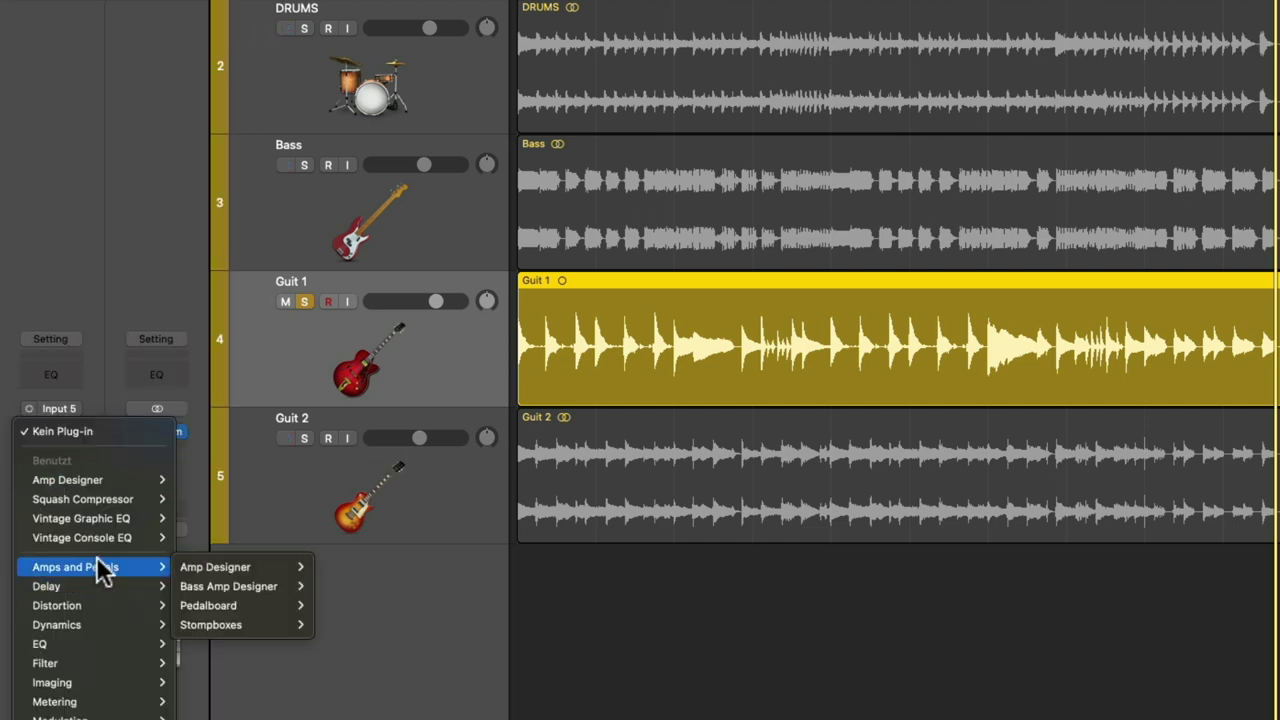
{"action": "mouse_move", "coordinate": [230, 566]}
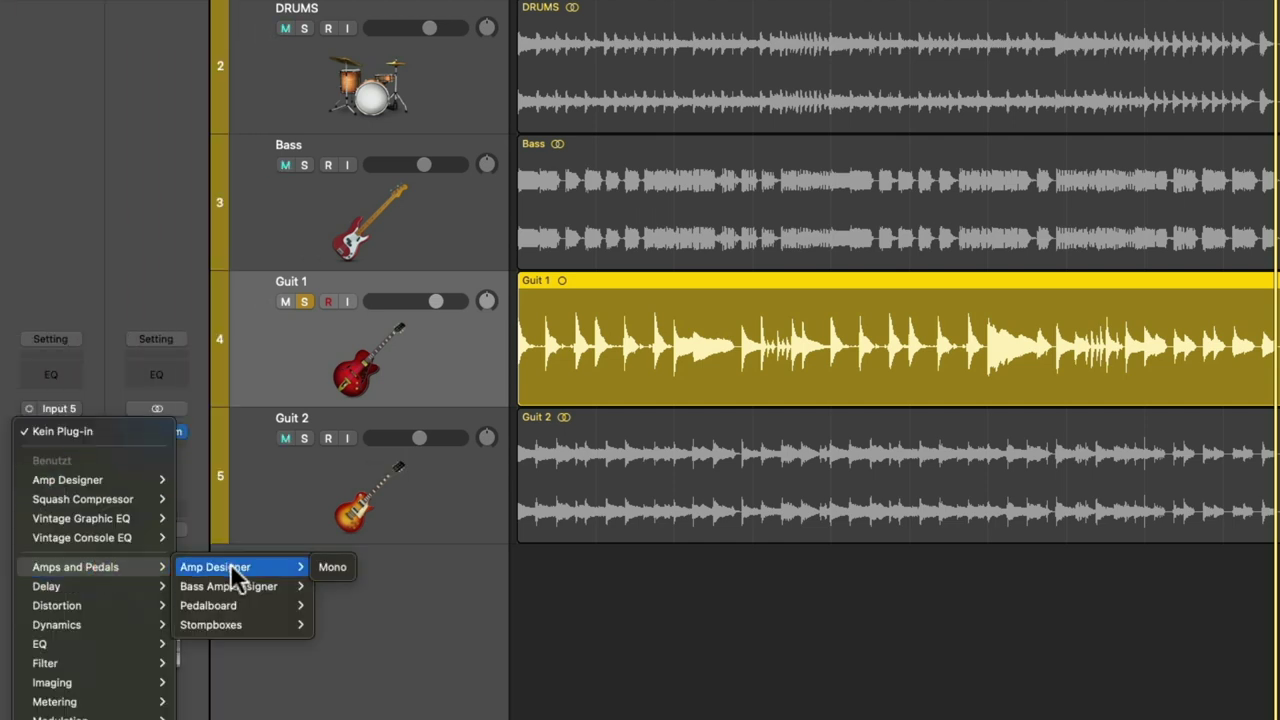
{"action": "left_click", "coordinate": [338, 567]}
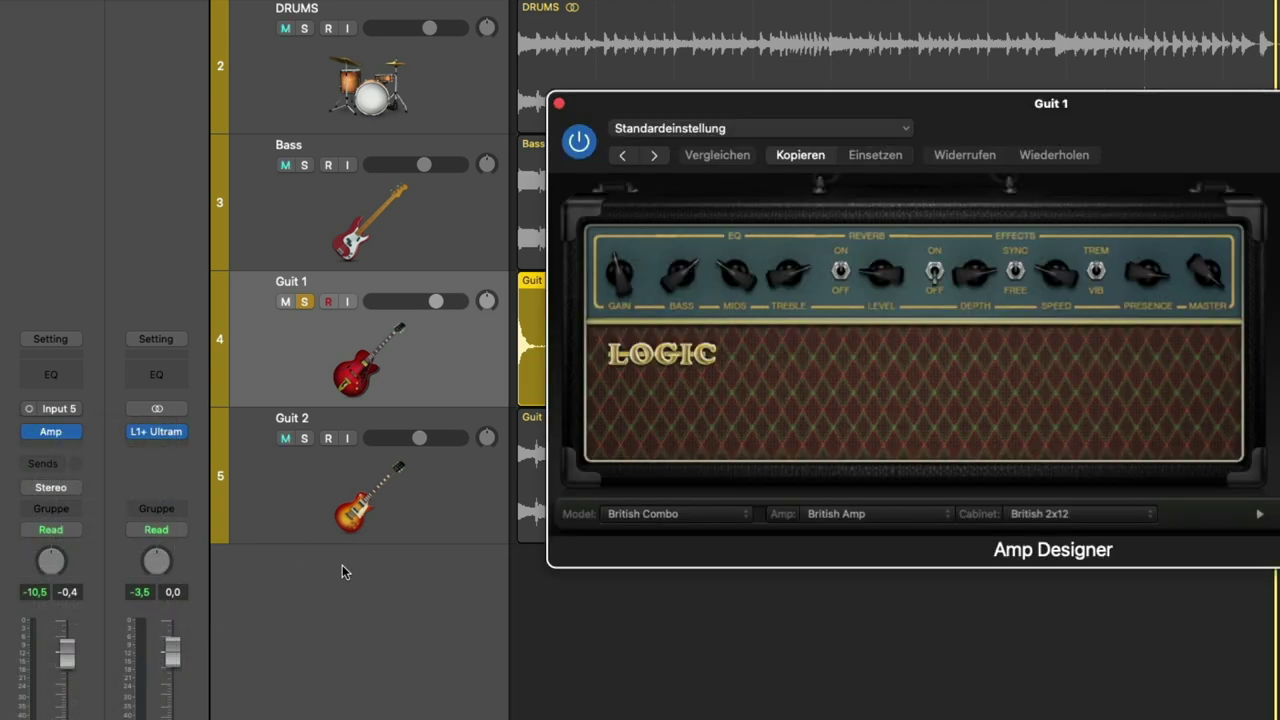
{"action": "left_click_drag", "start_coordinate": [1167, 131], "coordinate": [813, 146]}
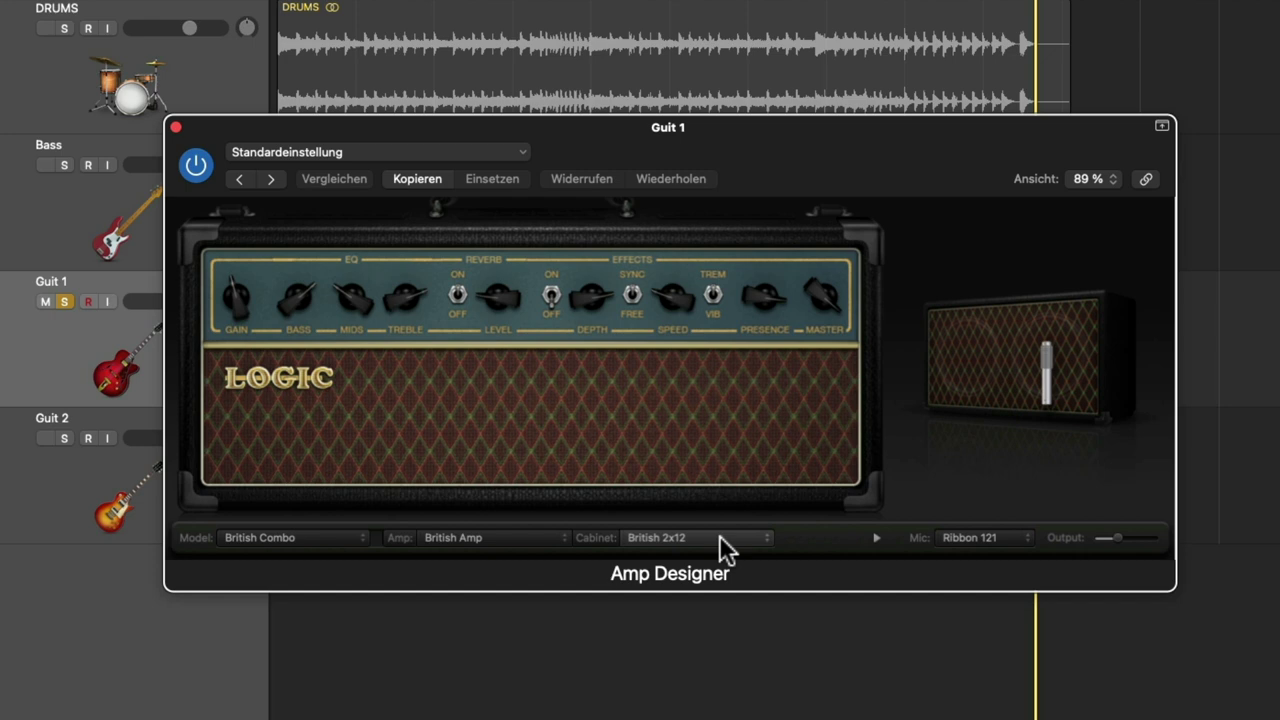
Check the available microphone types, keep Ribbon 121, and shift the microphone slightly off-centre in front of the speaker.
{"action": "left_click", "coordinate": [1028, 537]}
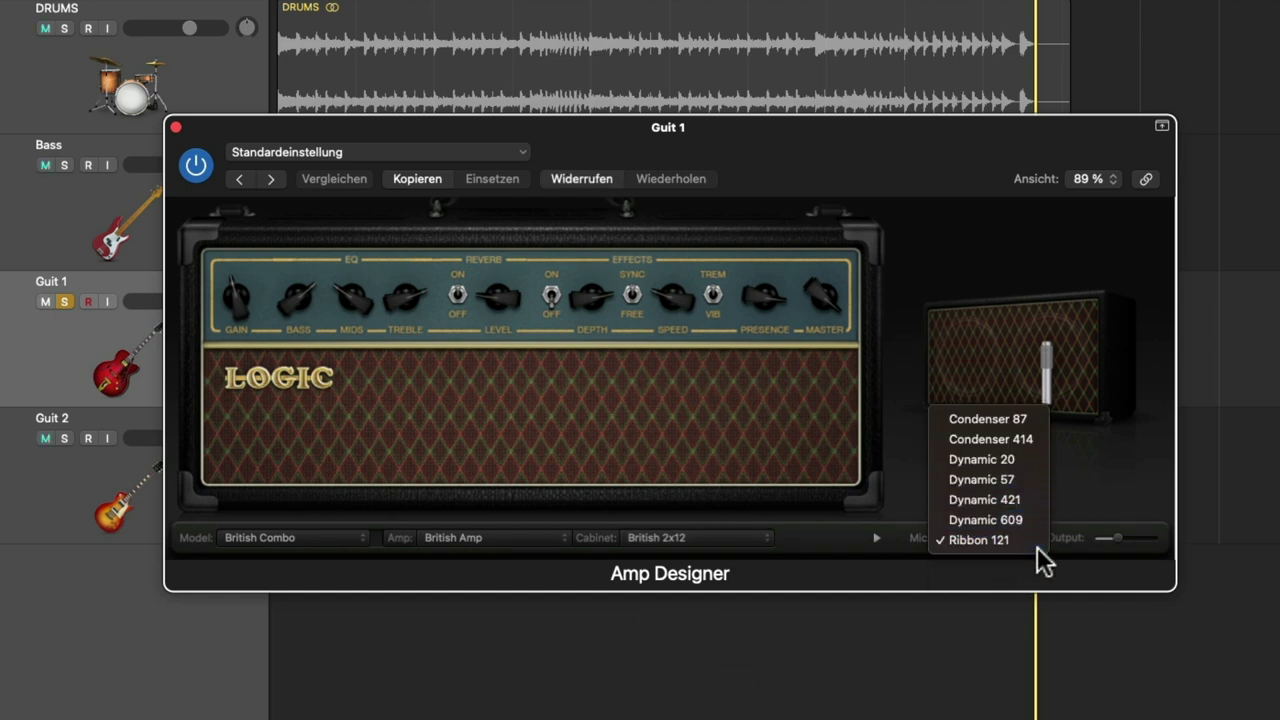
{"action": "left_click", "coordinate": [1106, 369]}
{"action": "mouse_move", "coordinate": [1016, 391]}
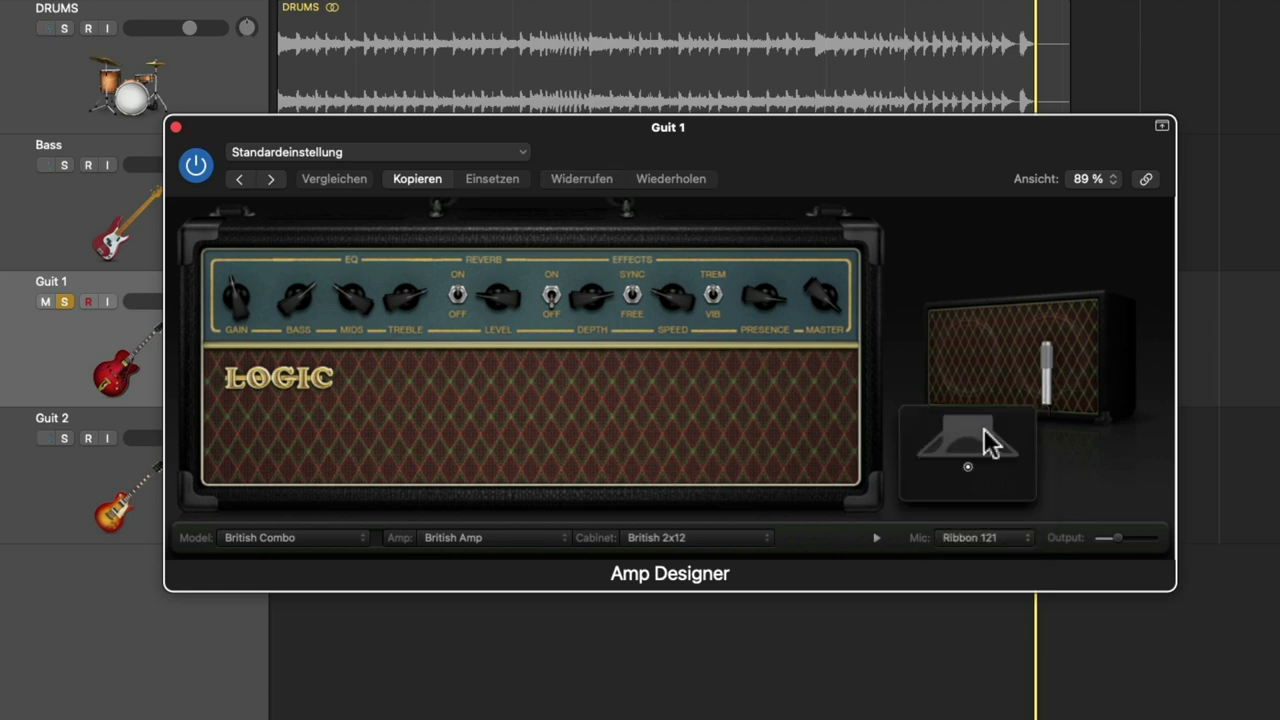
{"action": "mouse_move", "coordinate": [967, 467]}
{"action": "left_mouse_down"}
{"action": "mouse_move", "coordinate": [1014, 474]}
{"action": "mouse_move", "coordinate": [989, 479]}
{"action": "mouse_move", "coordinate": [979, 466]}
{"action": "left_mouse_up"}
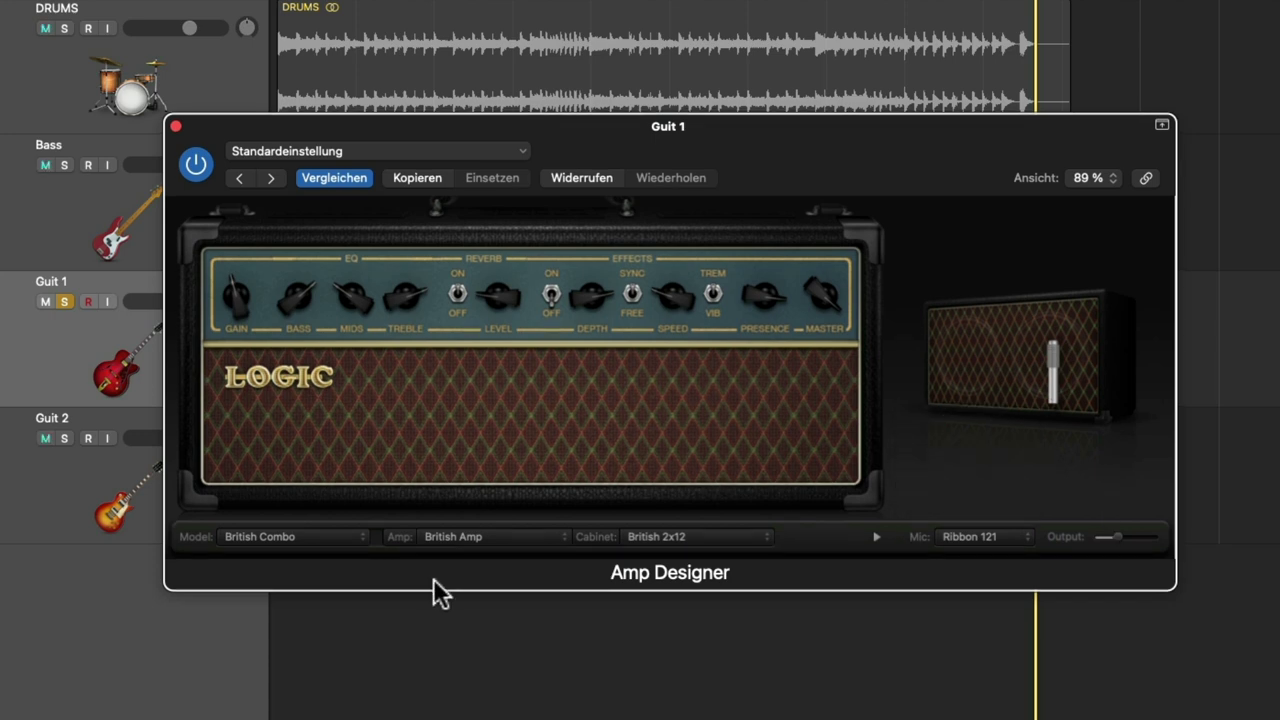
Load the Large Black Panel Combo model and swap its amp for the Modern British Head.
{"action": "left_click", "coordinate": [344, 536]}
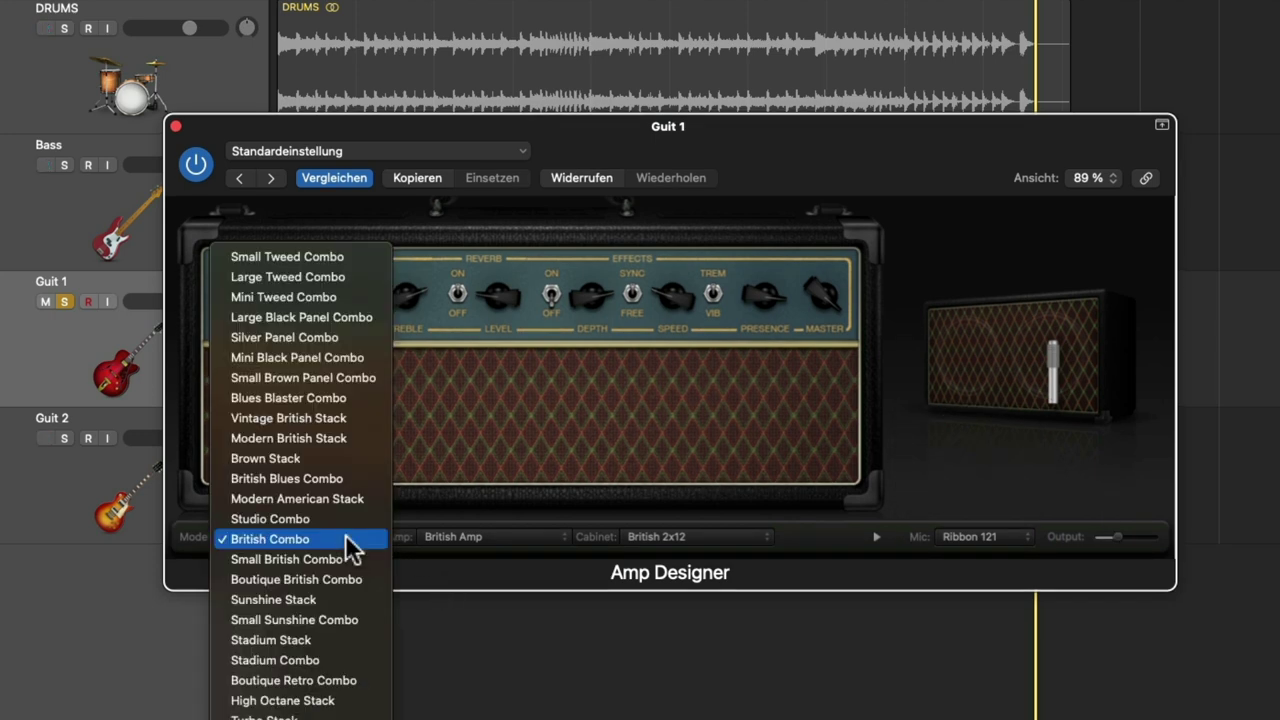
{"action": "left_click", "coordinate": [248, 317]}
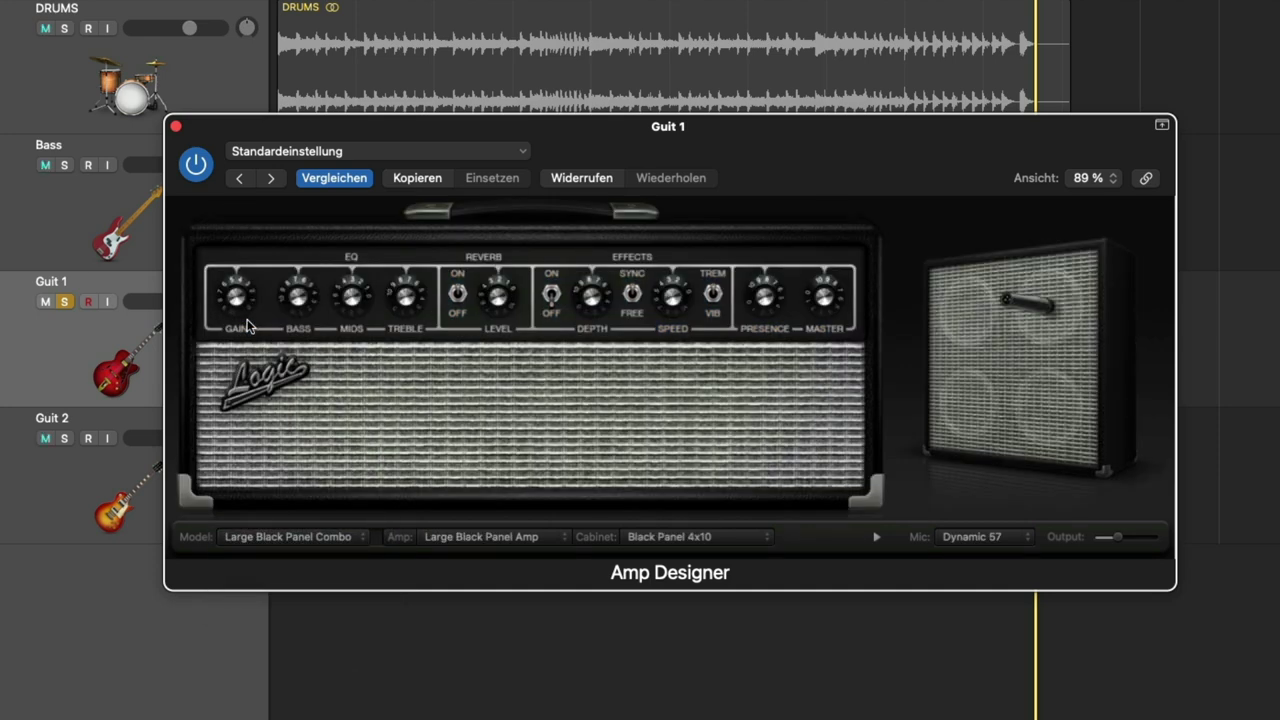
{"action": "left_click", "coordinate": [514, 546]}
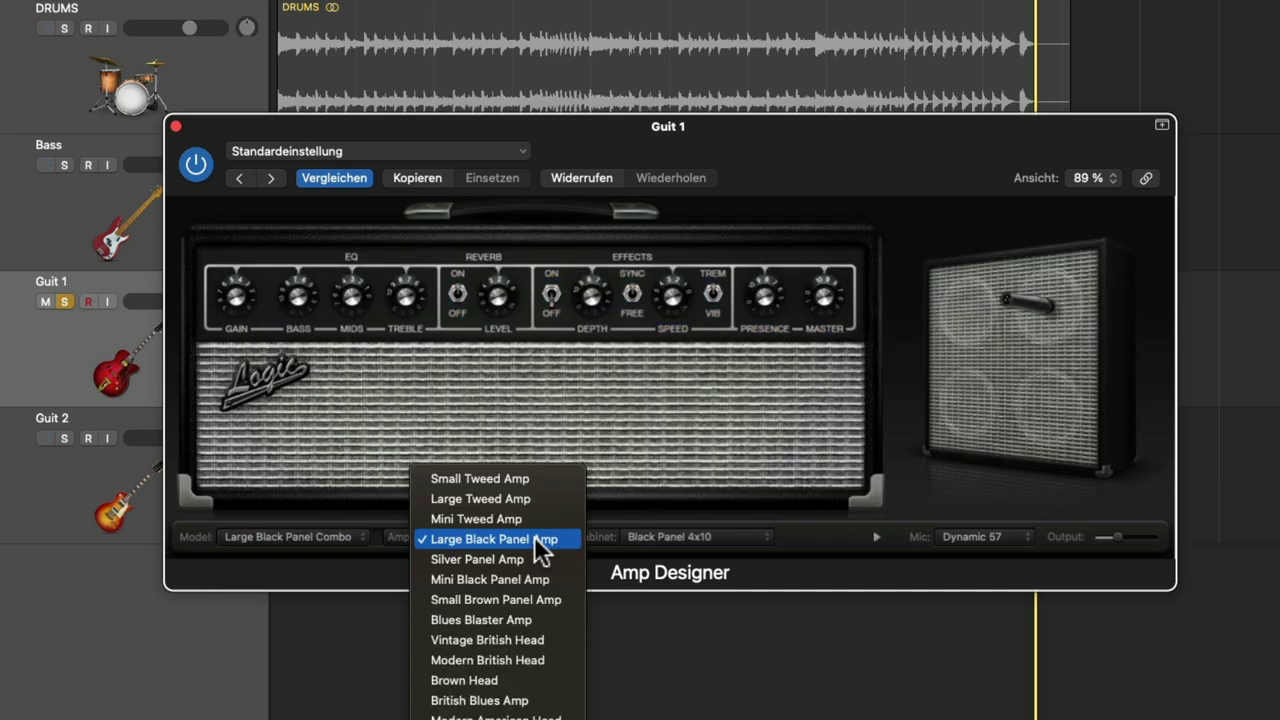
{"action": "left_click", "coordinate": [500, 657]}
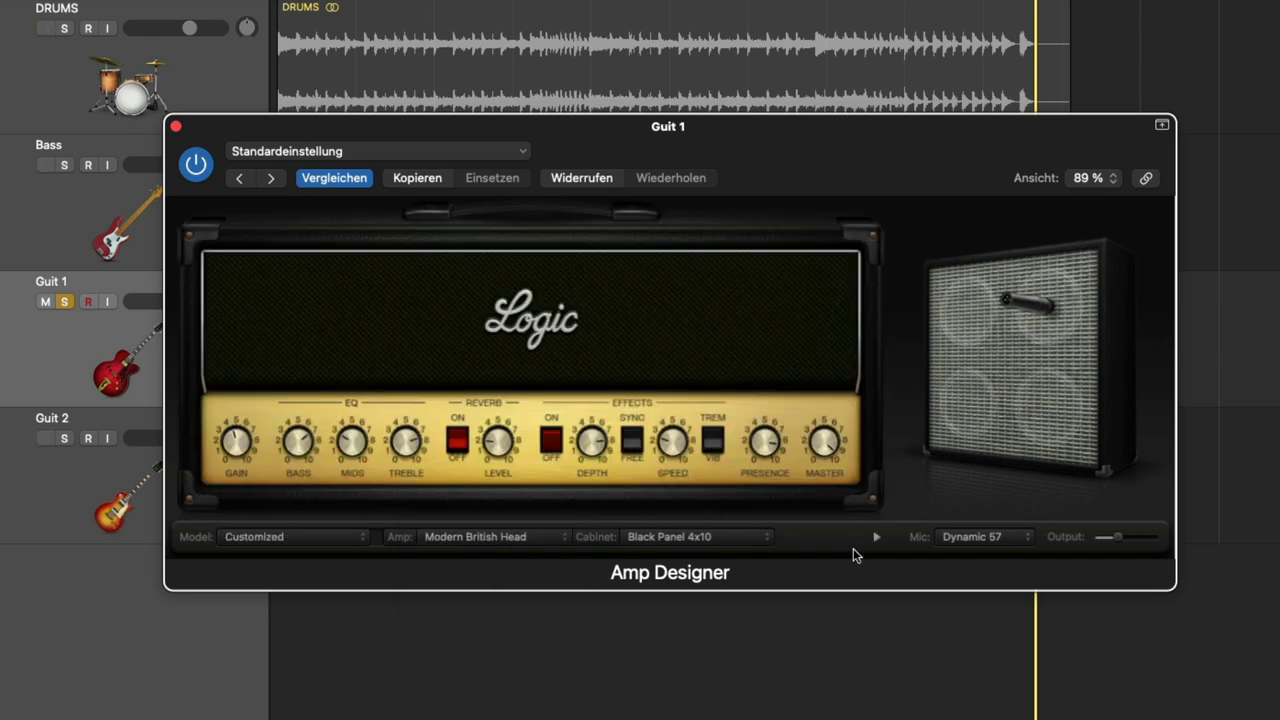
Try the Brown Panel 1x15 cabinet, and set the cabinet to Modern British 4x12 to match the head.
{"action": "left_click", "coordinate": [771, 536]}
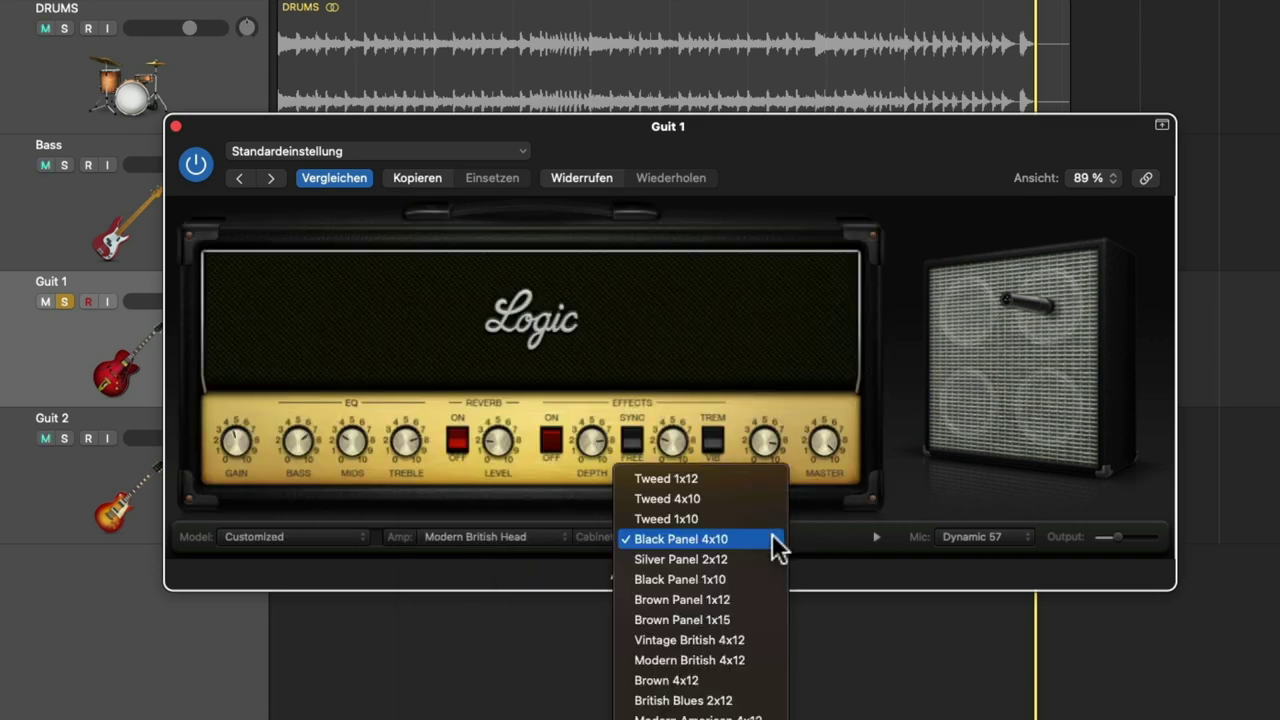
{"action": "left_click", "coordinate": [673, 619]}
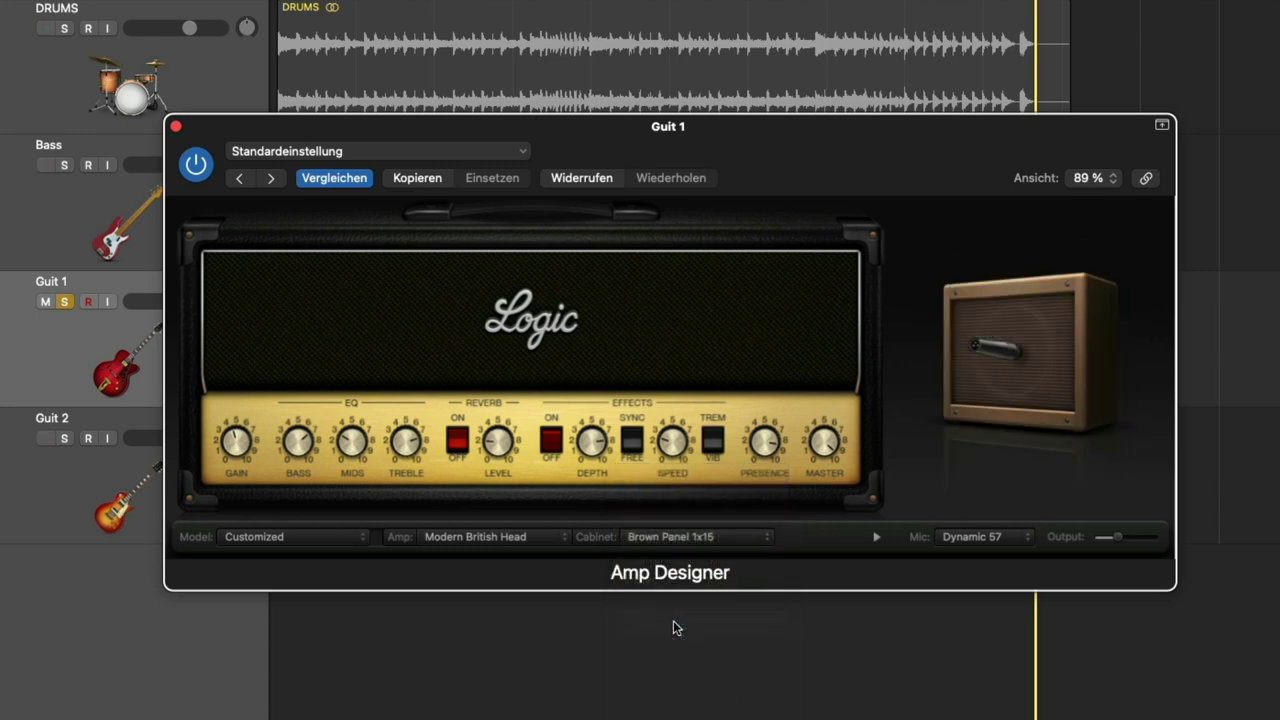
{"action": "left_click", "coordinate": [776, 537]}
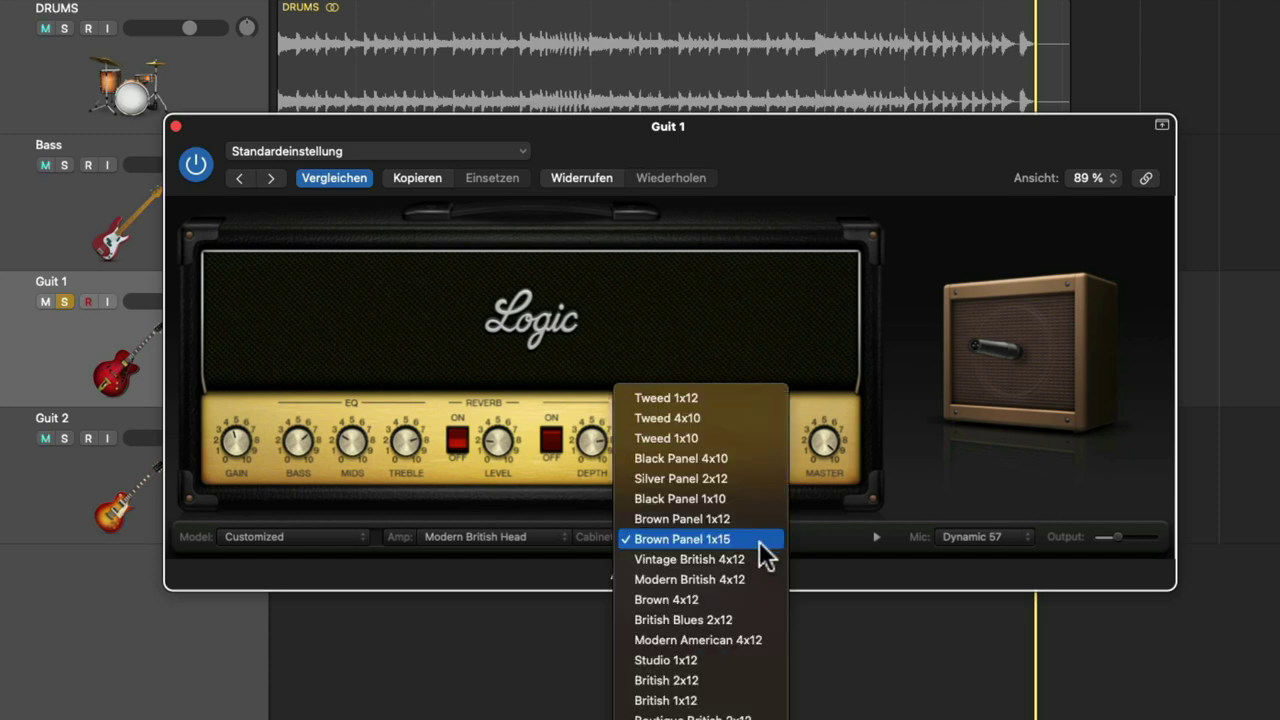
{"action": "left_click", "coordinate": [686, 580]}
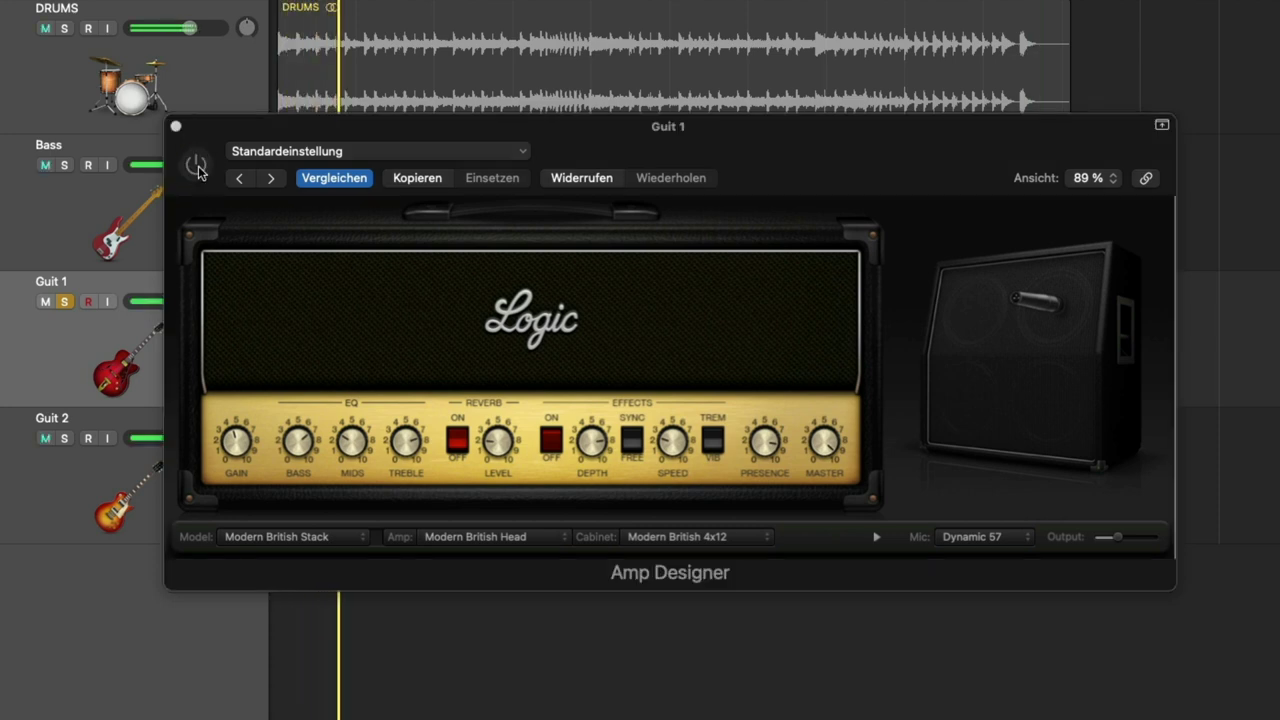
Compare the guitar sound with Amp Designer bypassed and active during playback, leaving the plug-in switched on.
{"action": "left_click", "coordinate": [197, 166]}
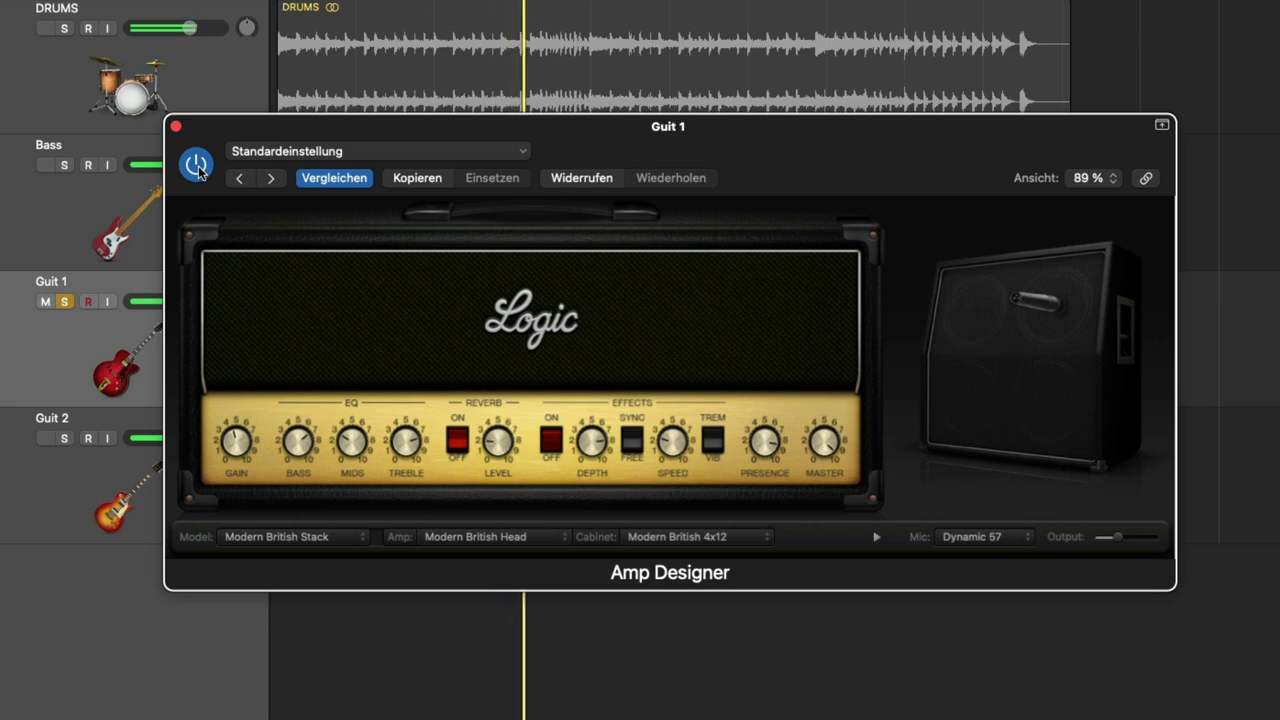
{"action": "left_click", "coordinate": [197, 166]}
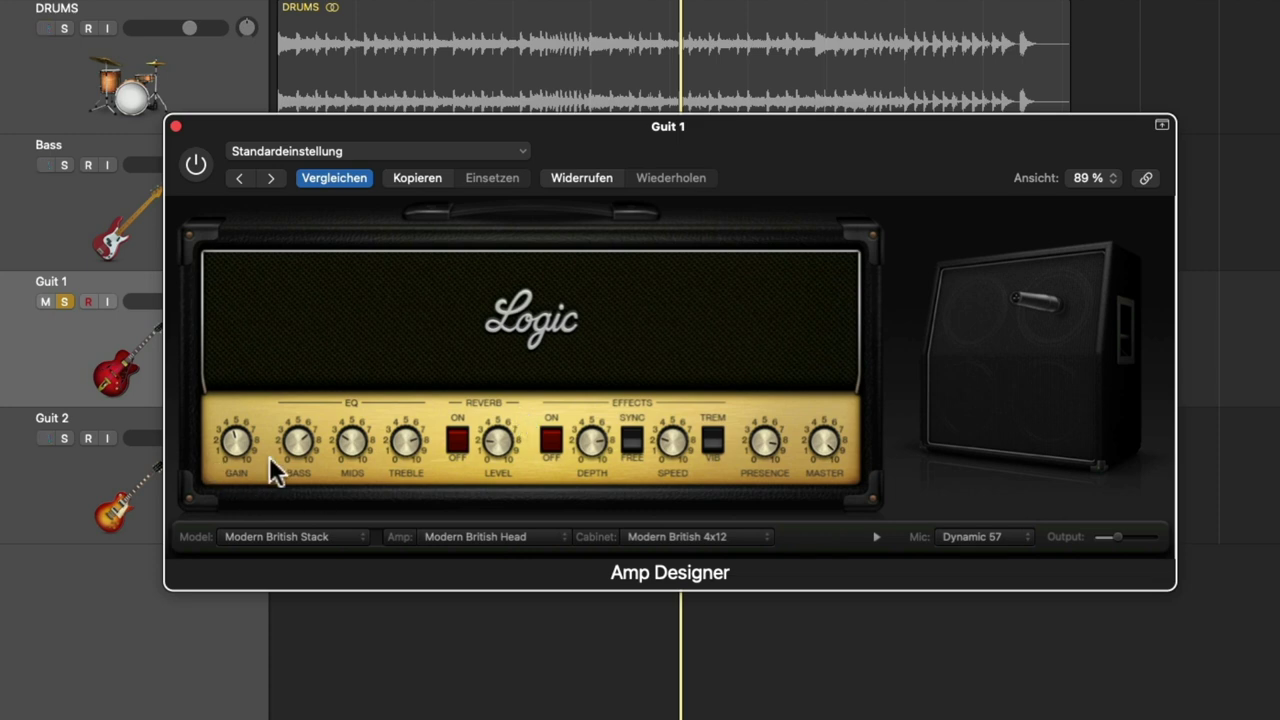
{"action": "left_click", "coordinate": [208, 161]}
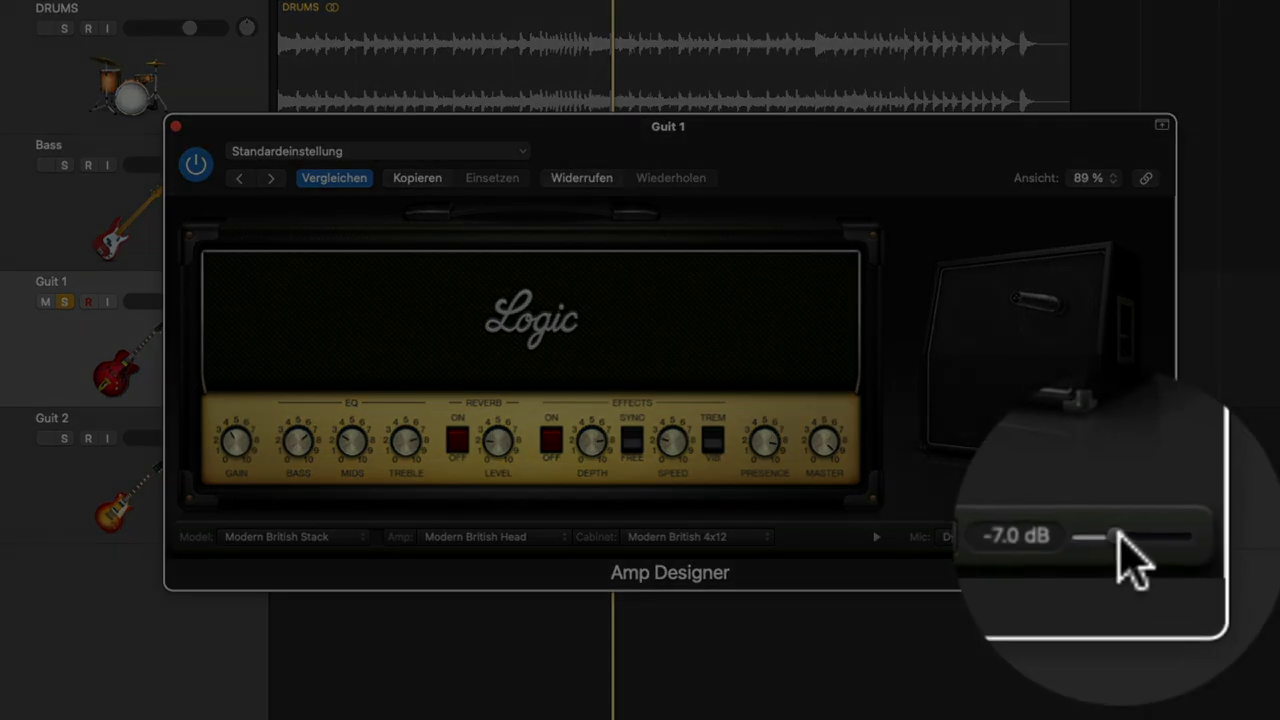
Lower the amp's output level slightly and turn the mids up to about 6.
{"action": "left_click_drag", "start_coordinate": [1119, 537], "coordinate": [1108, 537]}
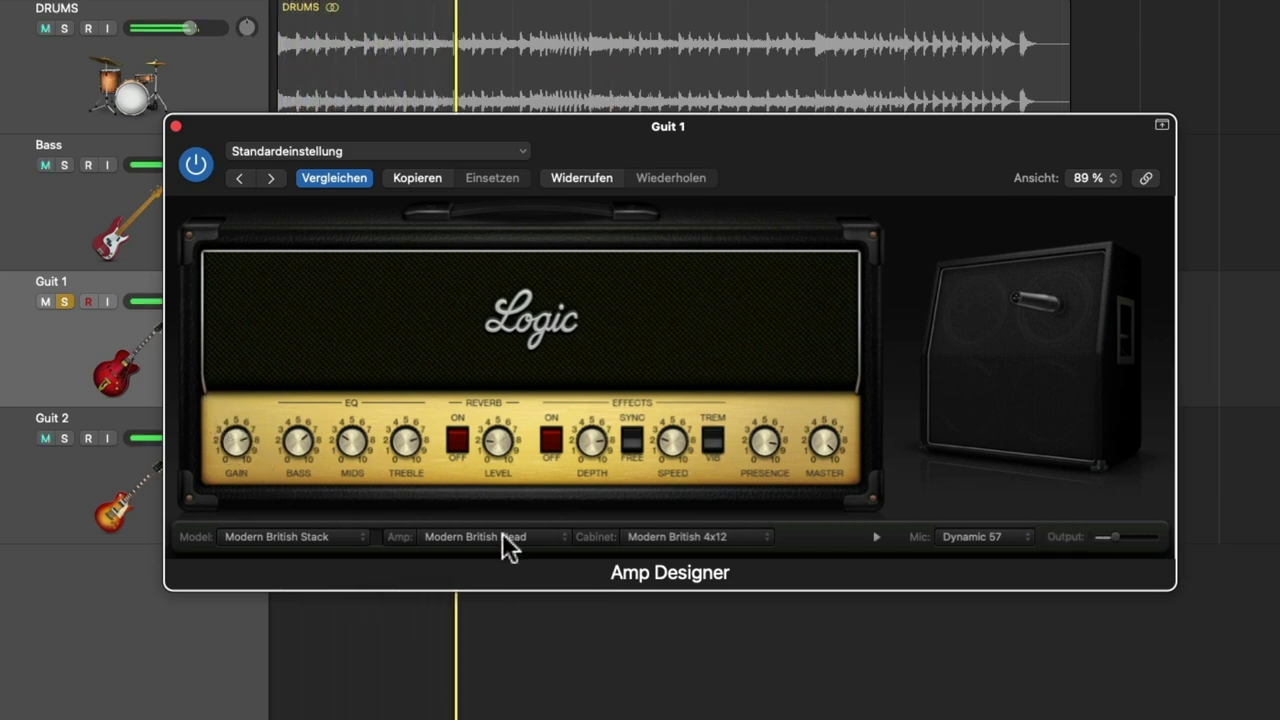
{"action": "mouse_move", "coordinate": [1114, 533]}
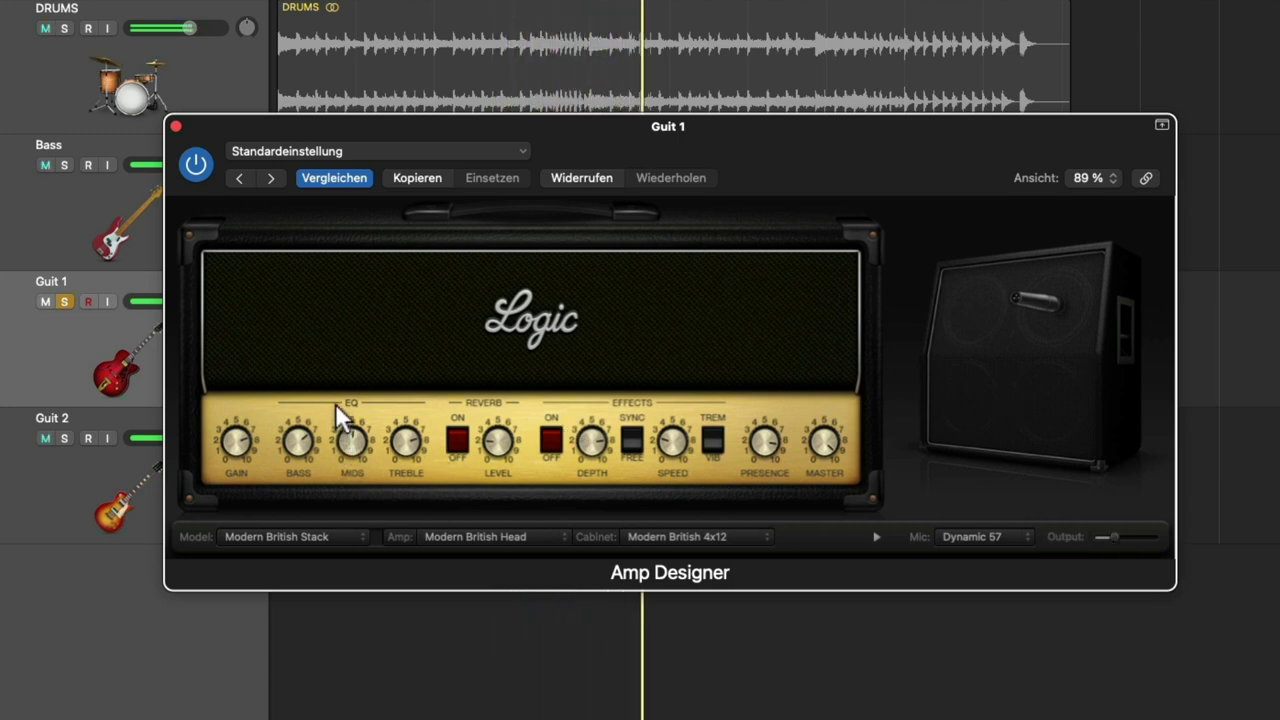
{"action": "left_click_drag", "start_coordinate": [343, 443], "coordinate": [348, 446]}
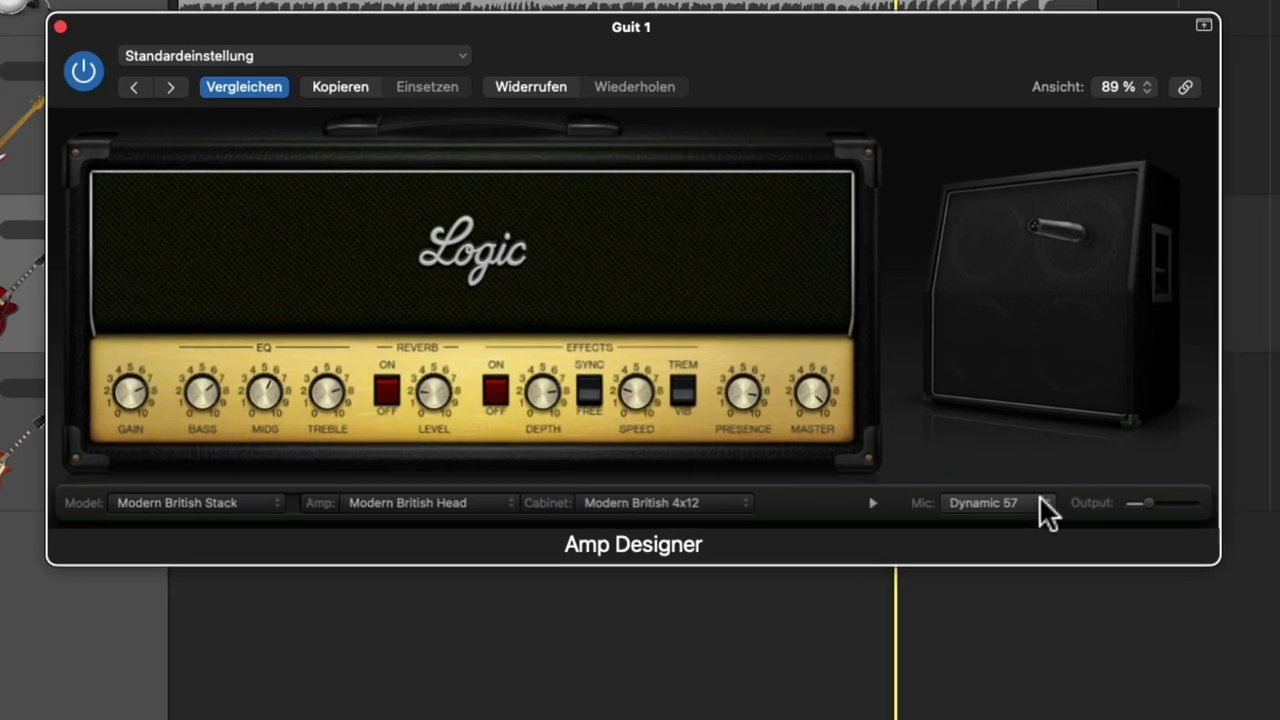
Audition the Condenser 87 microphone on the cabinet, and switch the microphone to Ribbon 121.
{"action": "left_click", "coordinate": [1025, 537]}
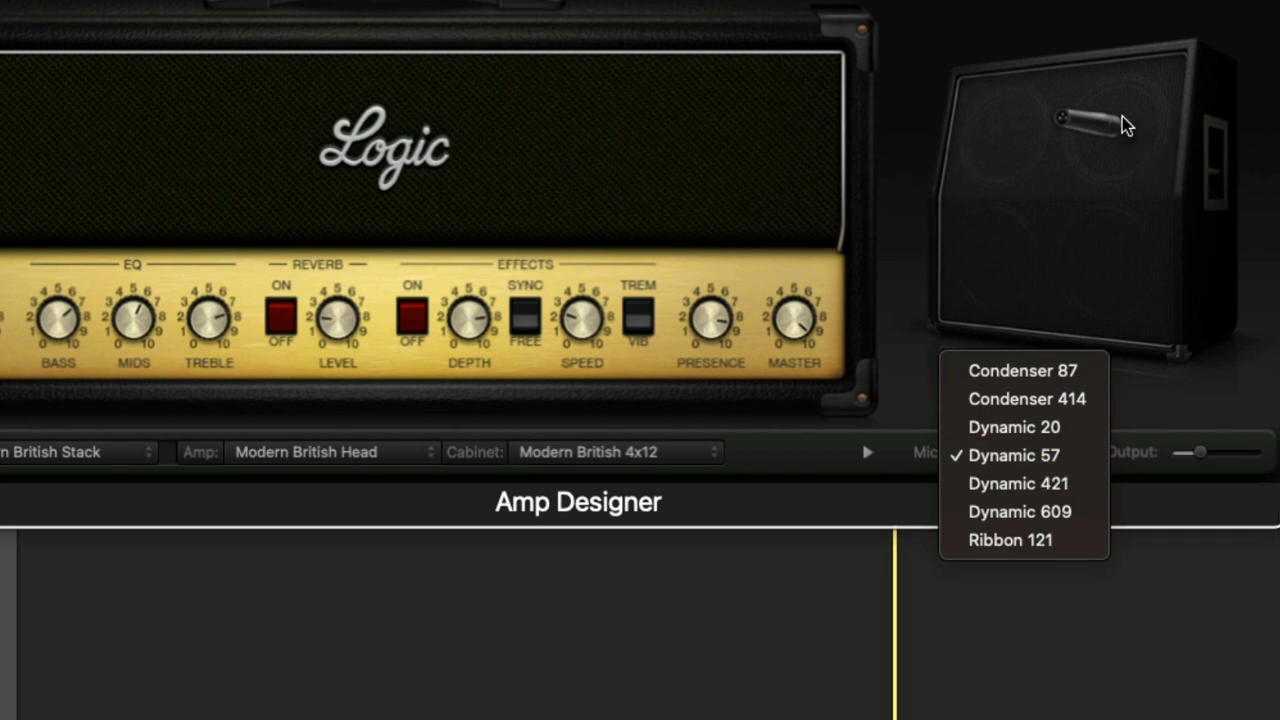
{"action": "left_click", "coordinate": [1052, 378]}
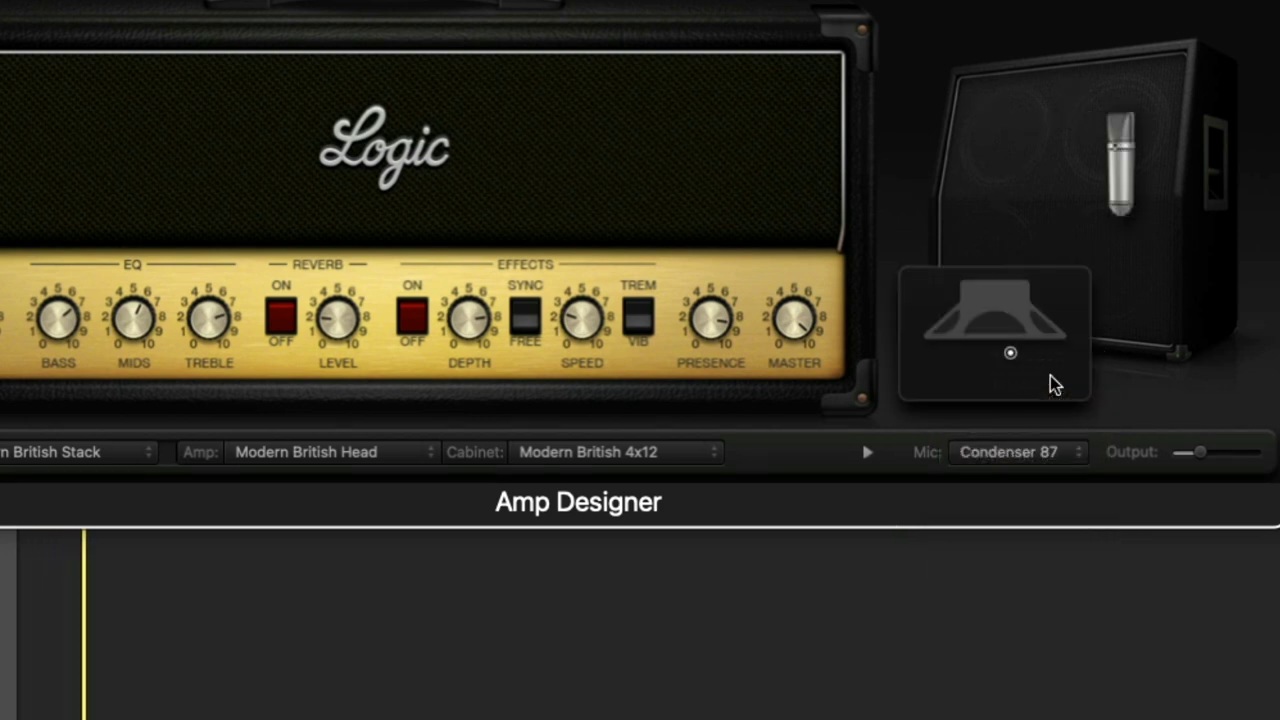
{"action": "left_click", "coordinate": [1082, 451]}
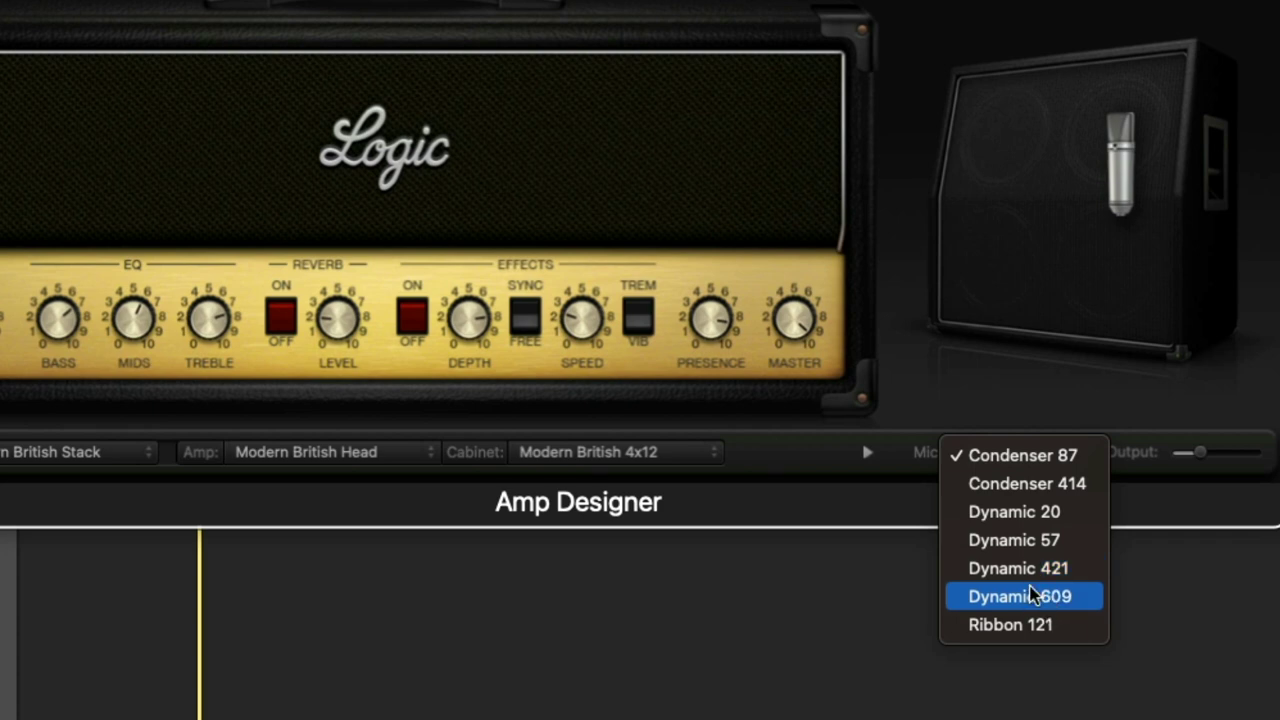
{"action": "left_click", "coordinate": [992, 627]}
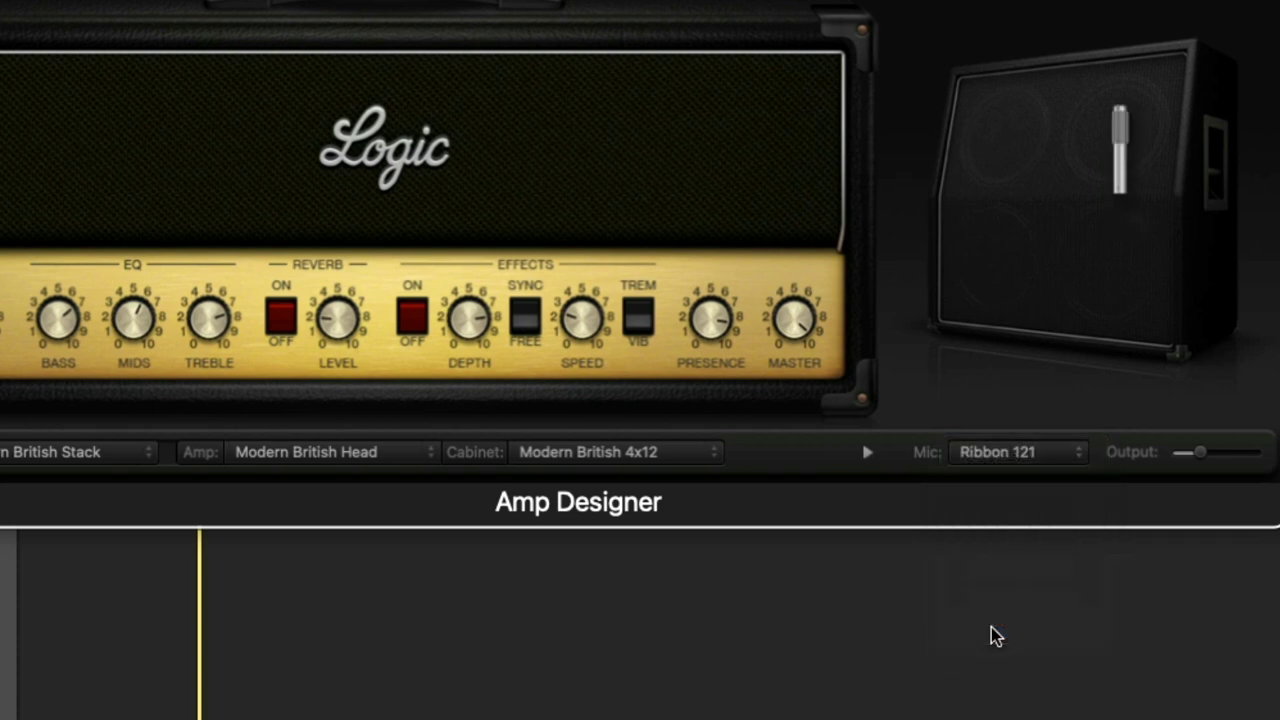
Try the Dynamic 421 microphone during playback for comparison and return to Ribbon 121.
{"action": "mouse_move", "coordinate": [1177, 137]}
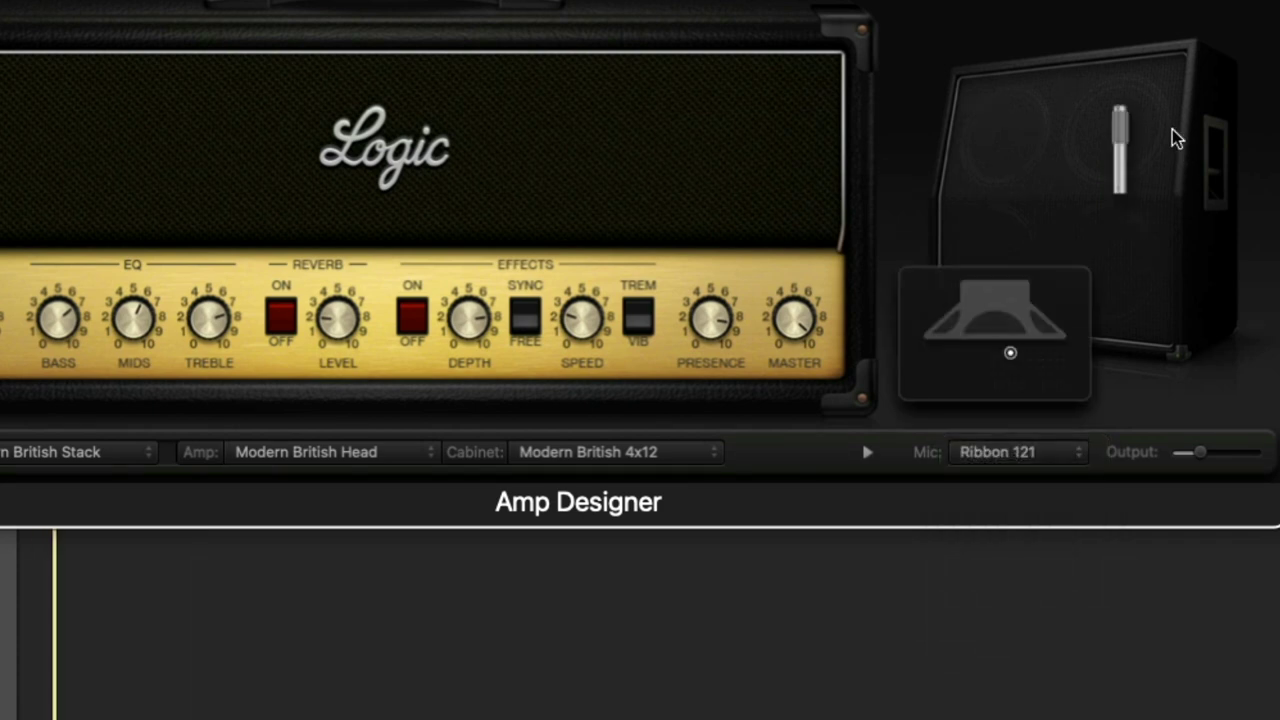
{"action": "left_click", "coordinate": [1068, 455]}
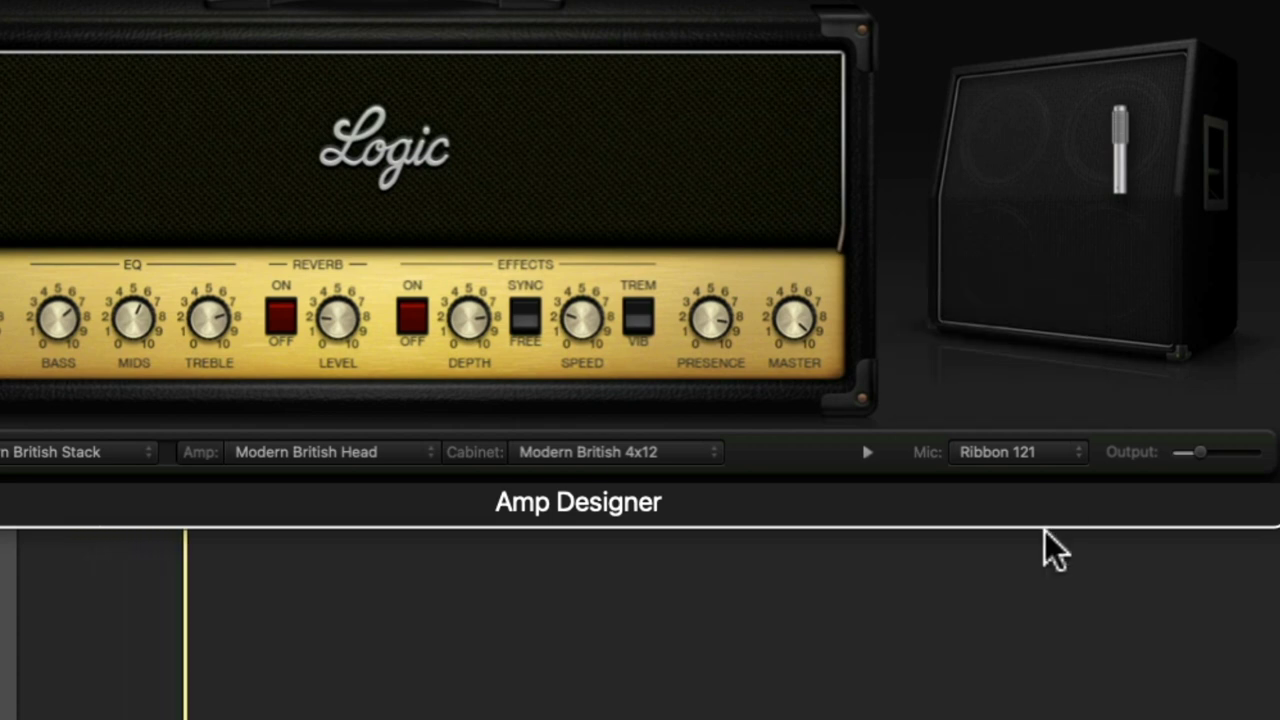
{"action": "left_click", "coordinate": [1015, 400]}
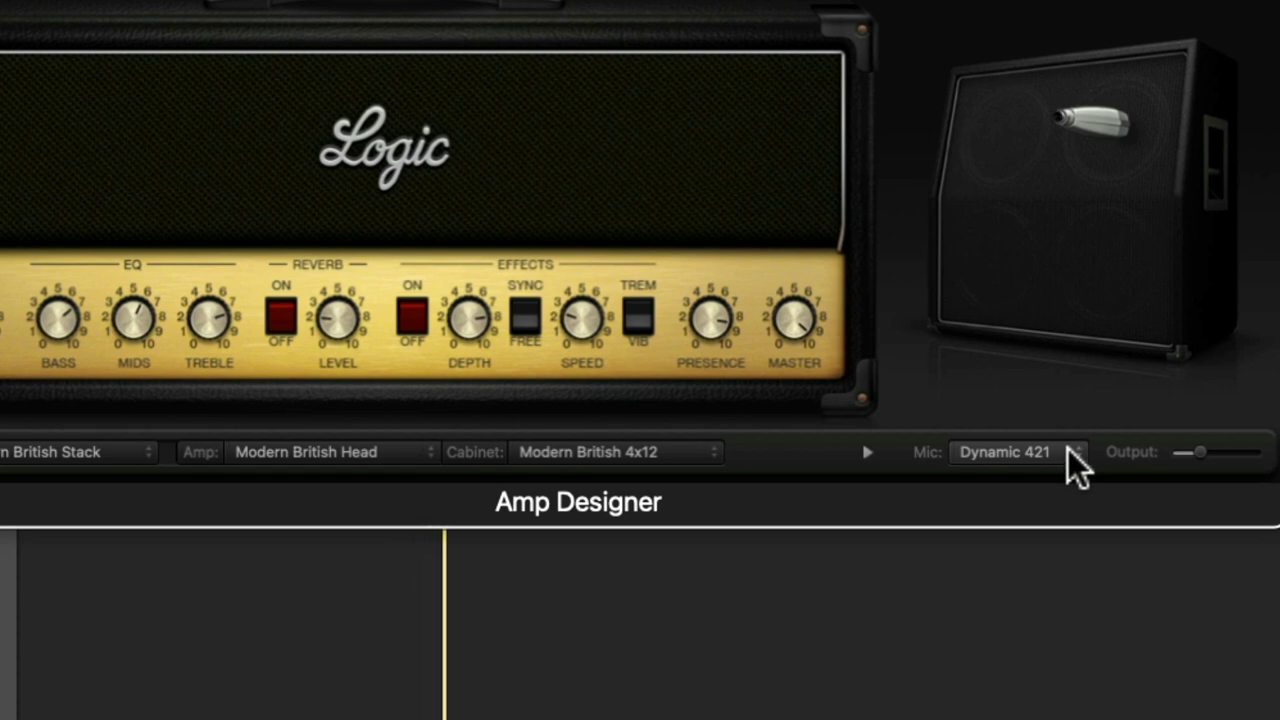
{"action": "left_click", "coordinate": [1070, 455]}
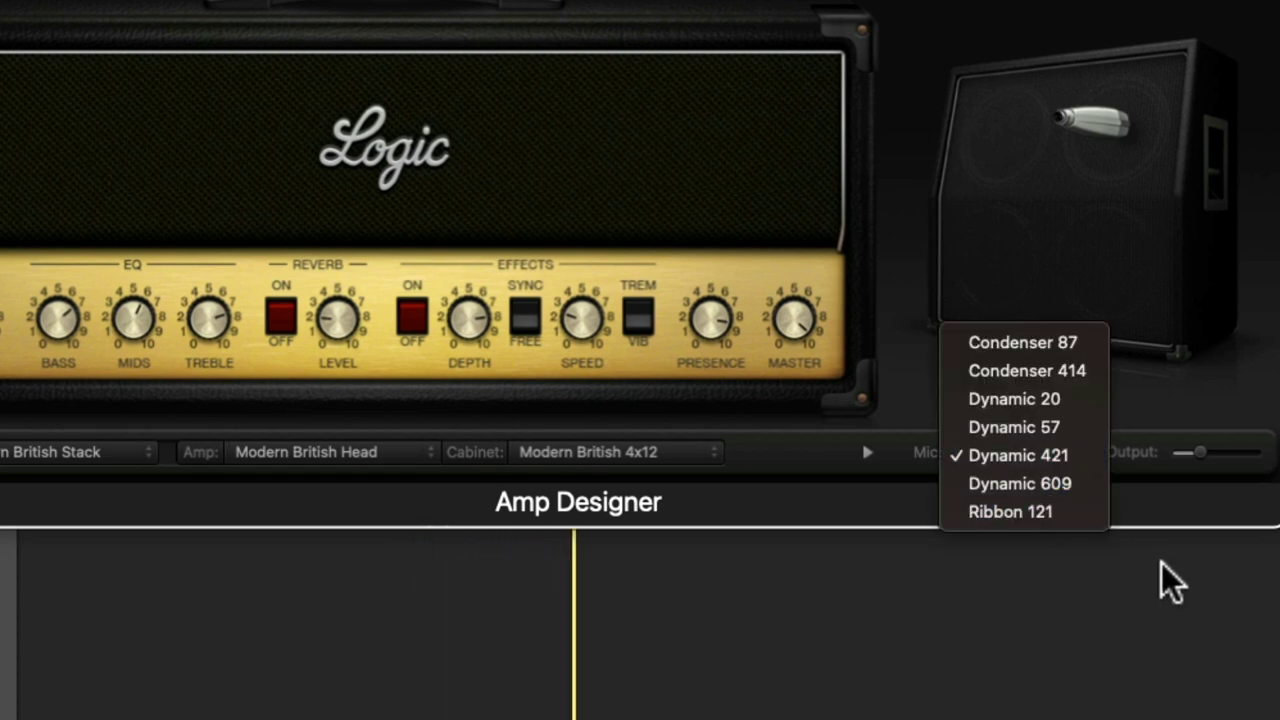
{"action": "left_click", "coordinate": [1040, 512]}
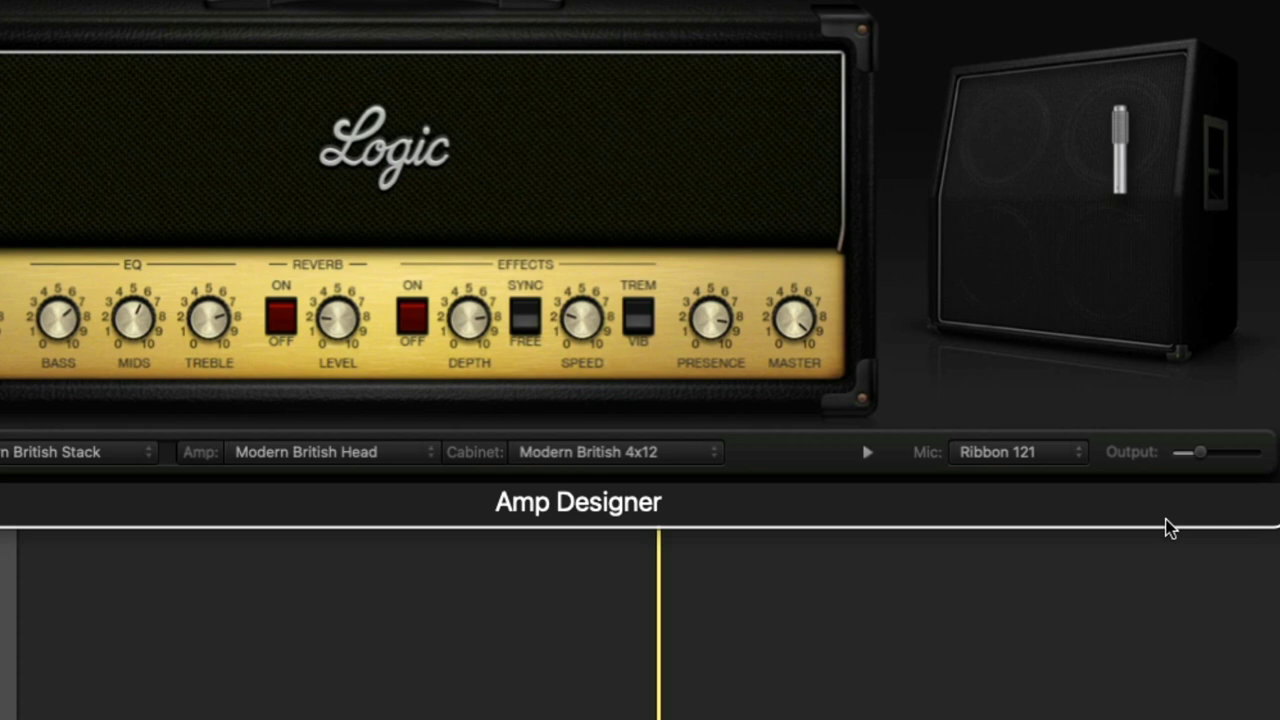
{"action": "mouse_move", "coordinate": [1112, 205]}
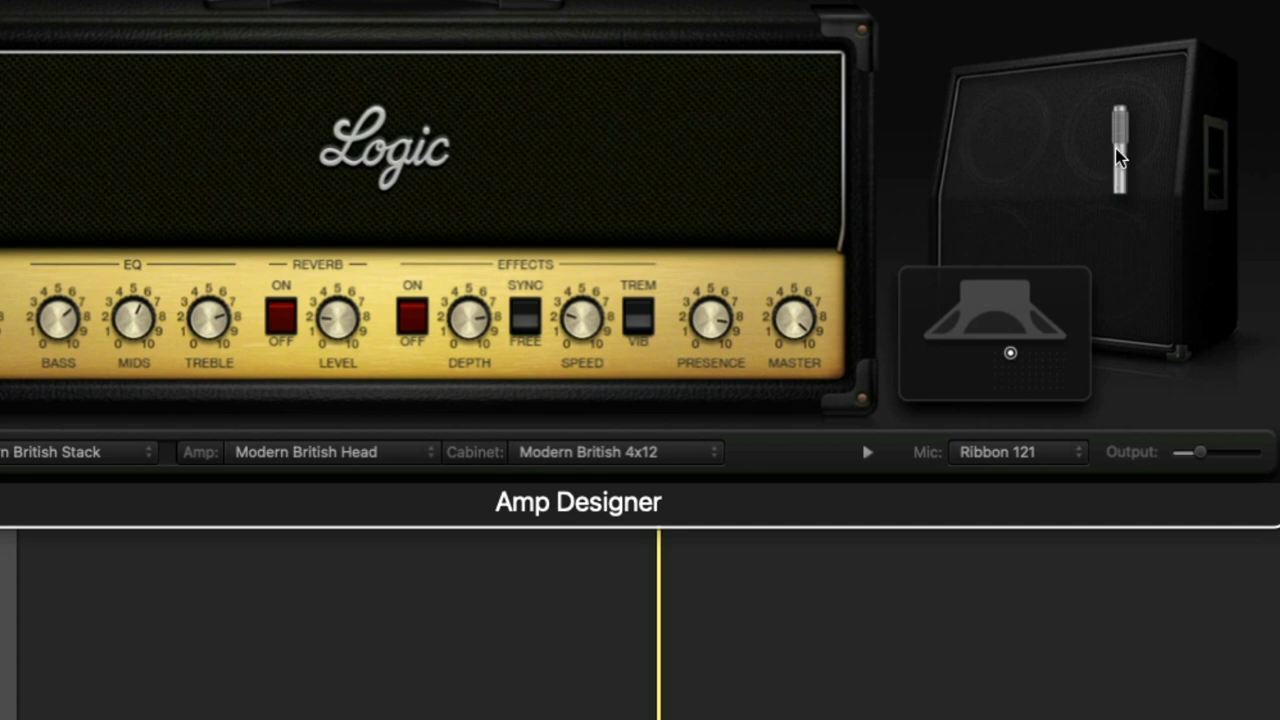
Try the microphone at the speaker's centre and far outer corner, and leave it slightly off-centre at a moderate distance.
{"action": "mouse_move", "coordinate": [1014, 350]}
{"action": "left_mouse_down"}
{"action": "mouse_move", "coordinate": [1033, 391]}
{"action": "mouse_move", "coordinate": [1074, 390]}
{"action": "mouse_move", "coordinate": [1020, 380]}
{"action": "mouse_move", "coordinate": [1046, 360]}
{"action": "mouse_move", "coordinate": [1003, 345]}
{"action": "left_mouse_up"}
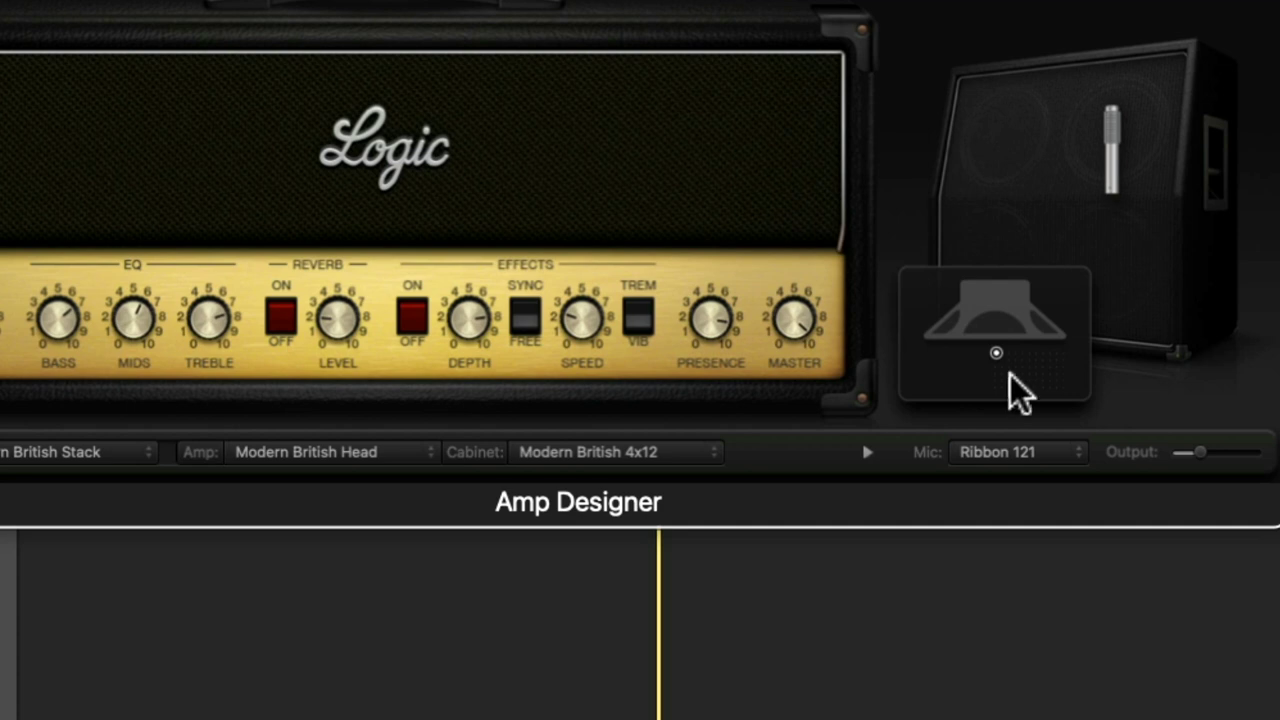
{"action": "left_click_drag", "start_coordinate": [996, 353], "coordinate": [1064, 380]}
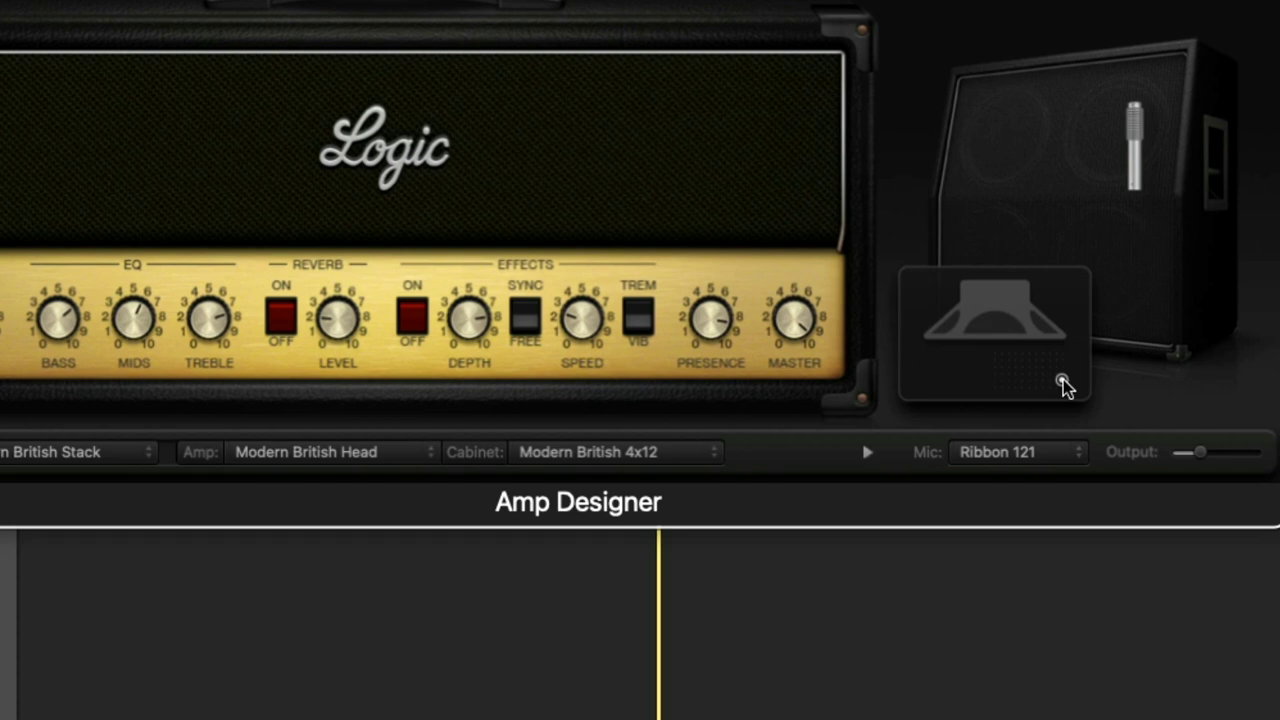
{"action": "left_click_drag", "start_coordinate": [1063, 380], "coordinate": [1020, 373]}
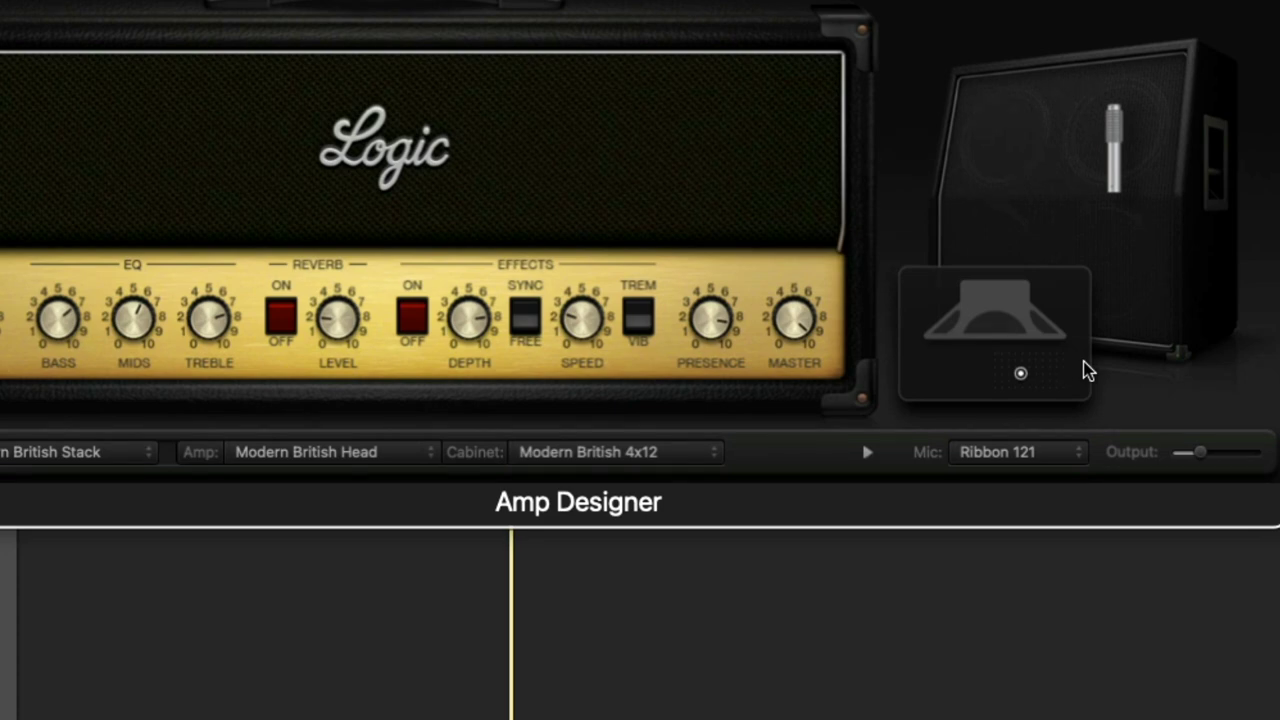
Switch the amp to Large Black Panel Amp, try Vintage British Head for comparison, and return to Large Black Panel Amp for playback.
{"action": "left_click", "coordinate": [423, 453]}
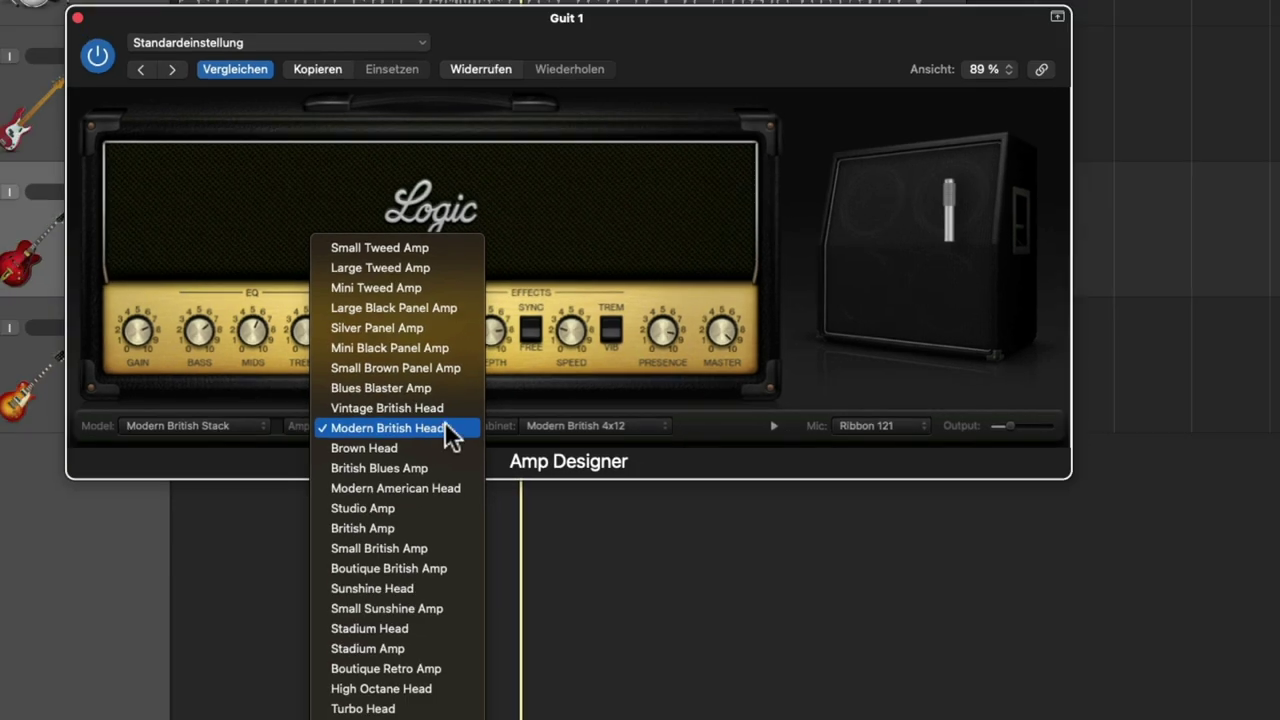
{"action": "left_click", "coordinate": [383, 307]}
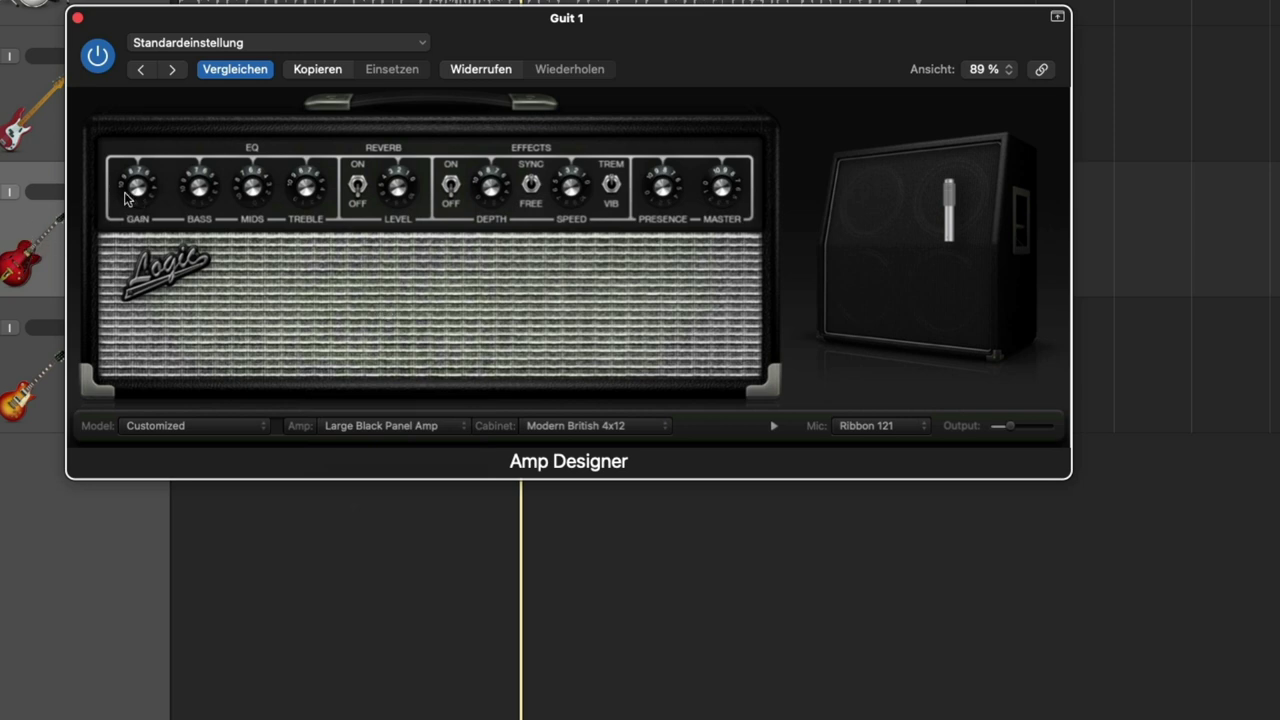
{"action": "left_click", "coordinate": [457, 430]}
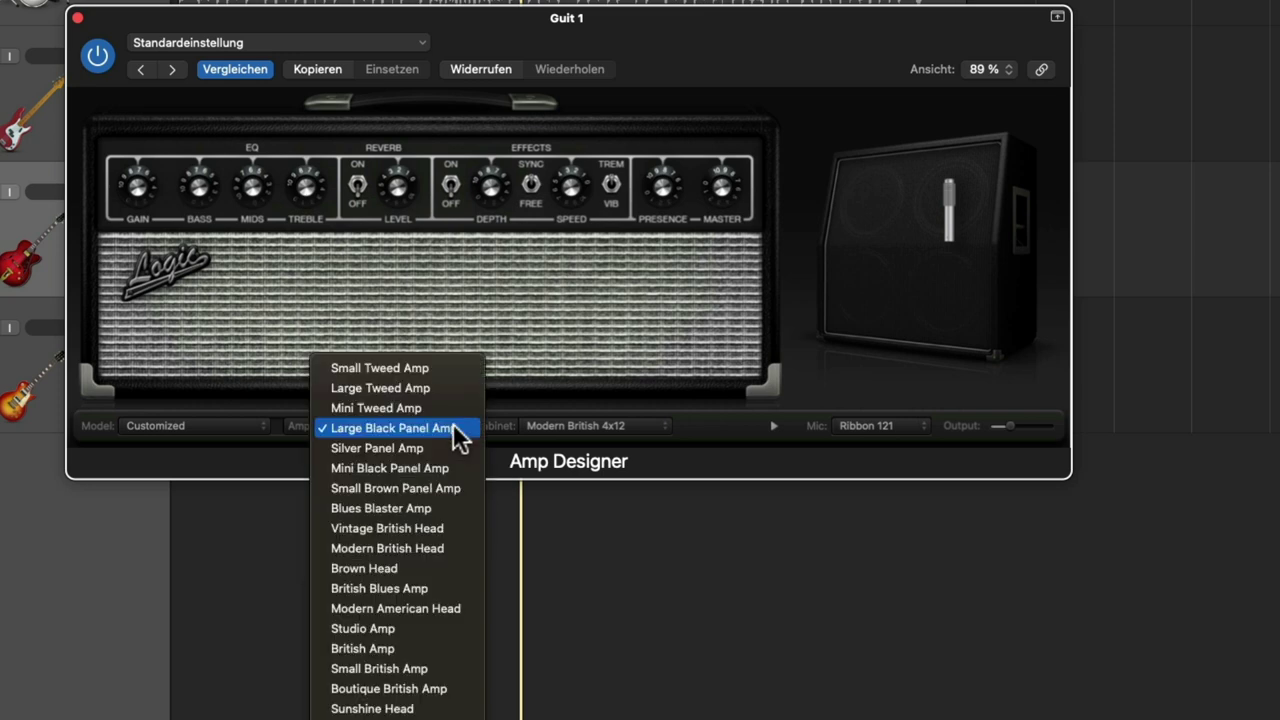
{"action": "left_click", "coordinate": [410, 530]}
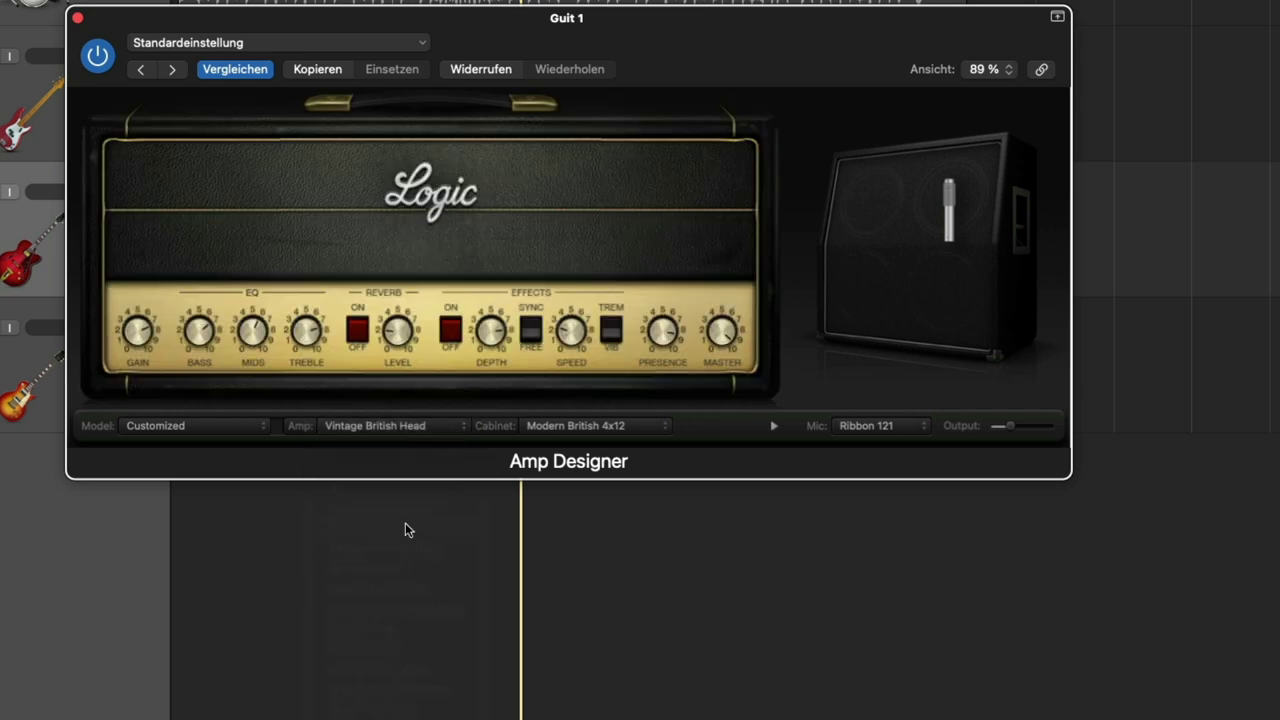
{"action": "left_click", "coordinate": [441, 428]}
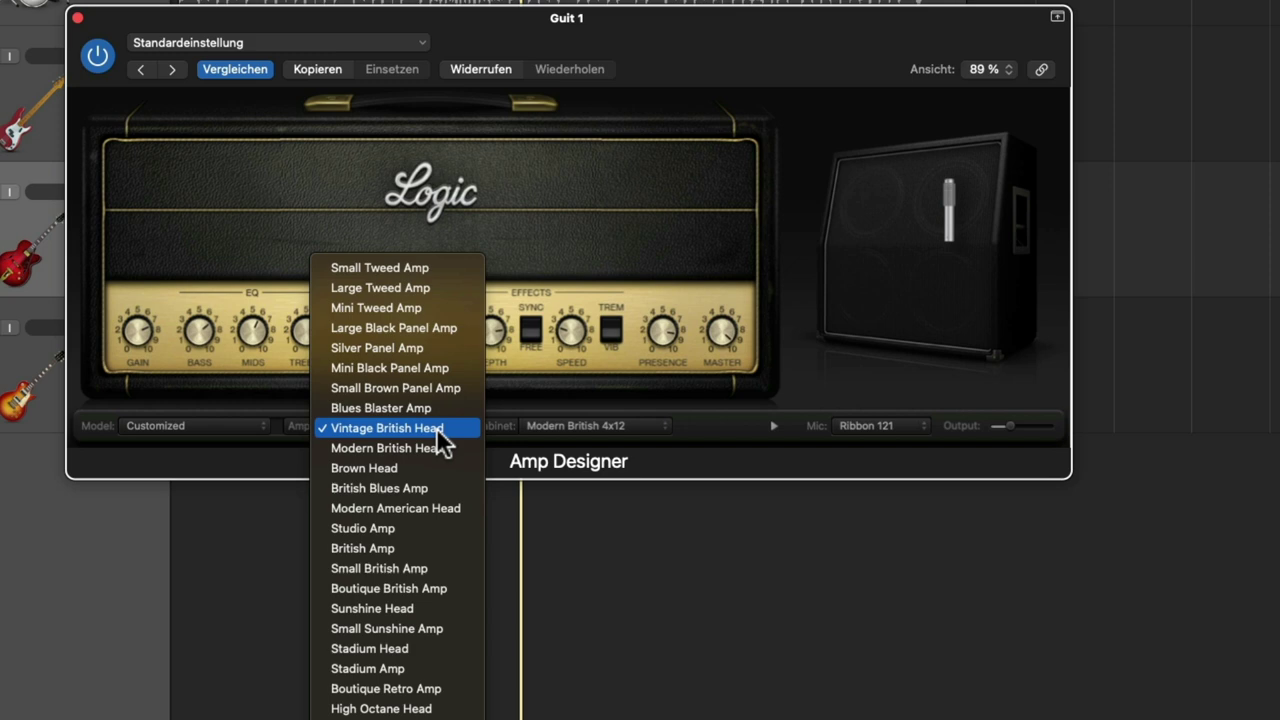
{"action": "left_click", "coordinate": [440, 330]}
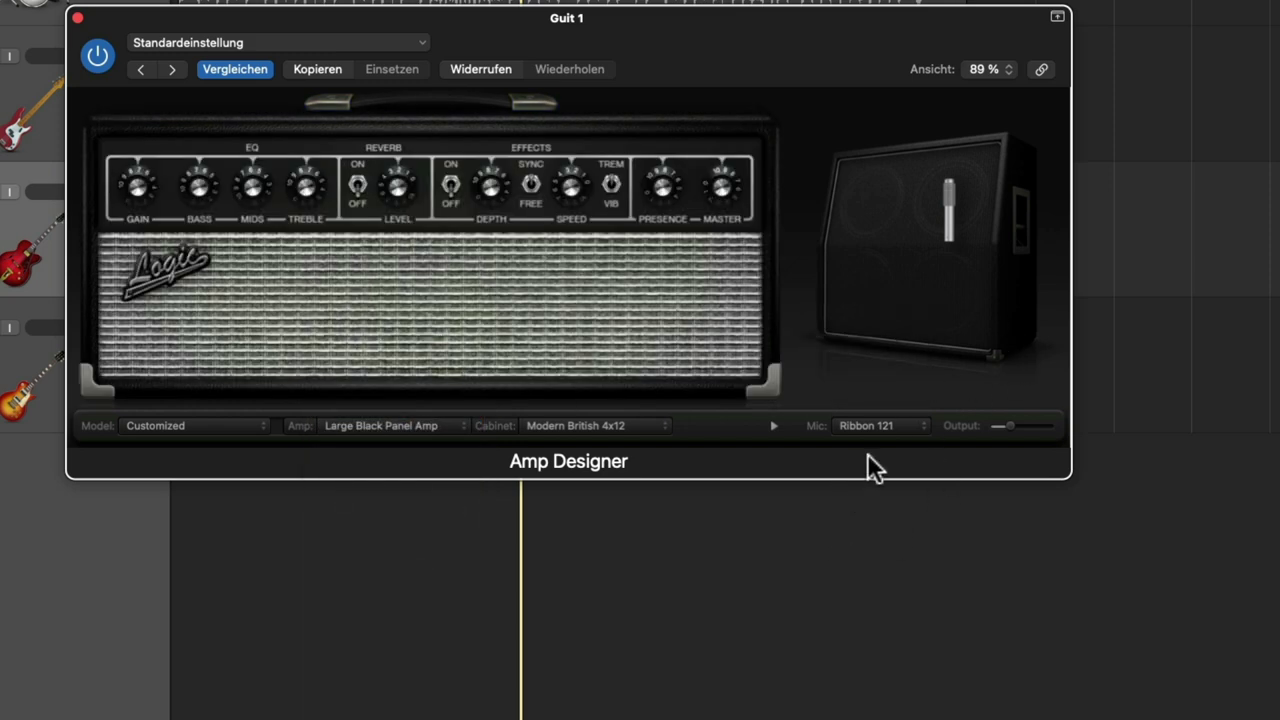
{"action": "key", "text": "space"}
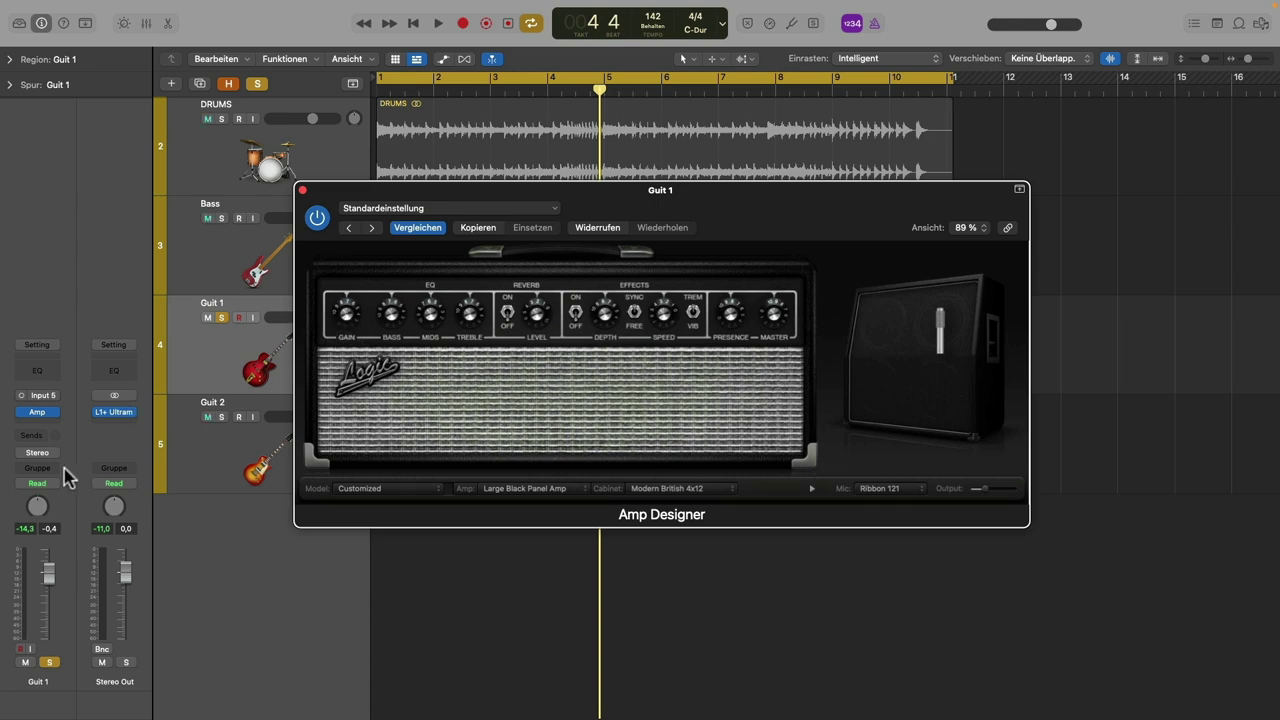
Insert the Pedalboard plug-in before Amp Designer on the Guit 1 channel.
{"action": "mouse_move", "coordinate": [36, 413]}
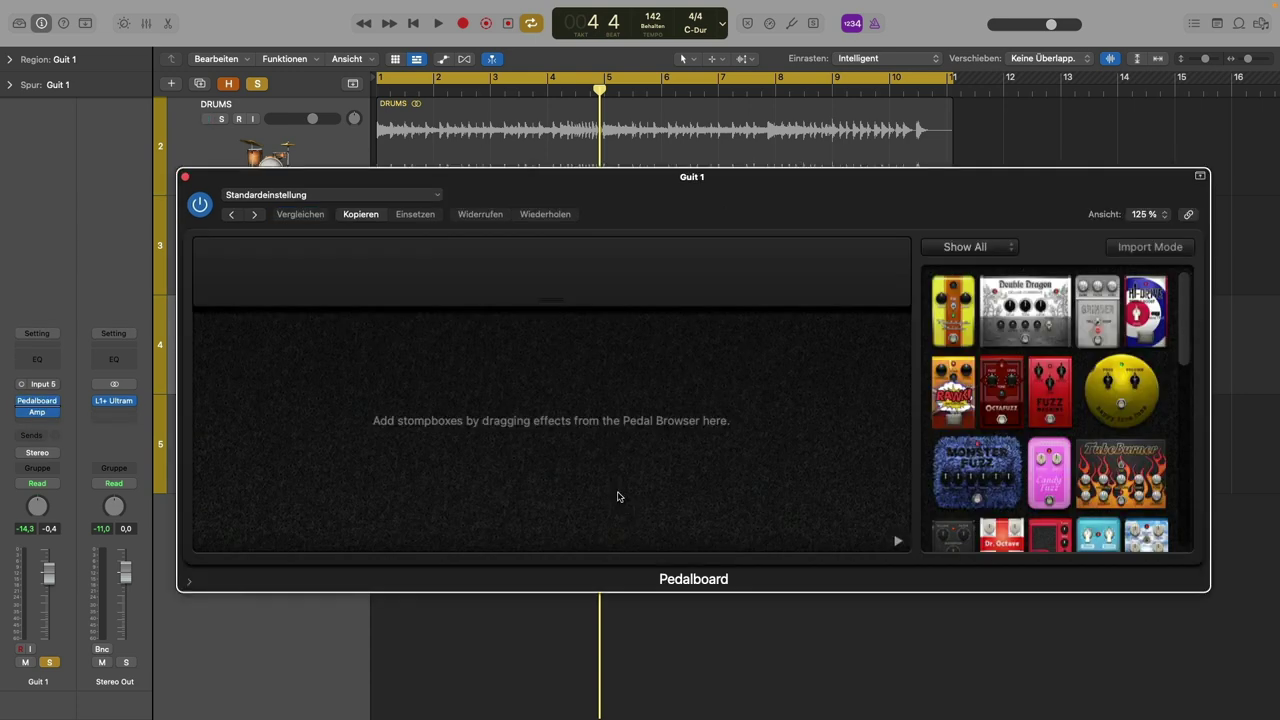
{"action": "left_click", "coordinate": [40, 394]}
{"action": "left_click", "coordinate": [81, 264]}
Browse the Pitch and Distortion stompboxes among the Amps and Pedals plug-ins without inserting any of them.
{"action": "left_click", "coordinate": [50, 412]}
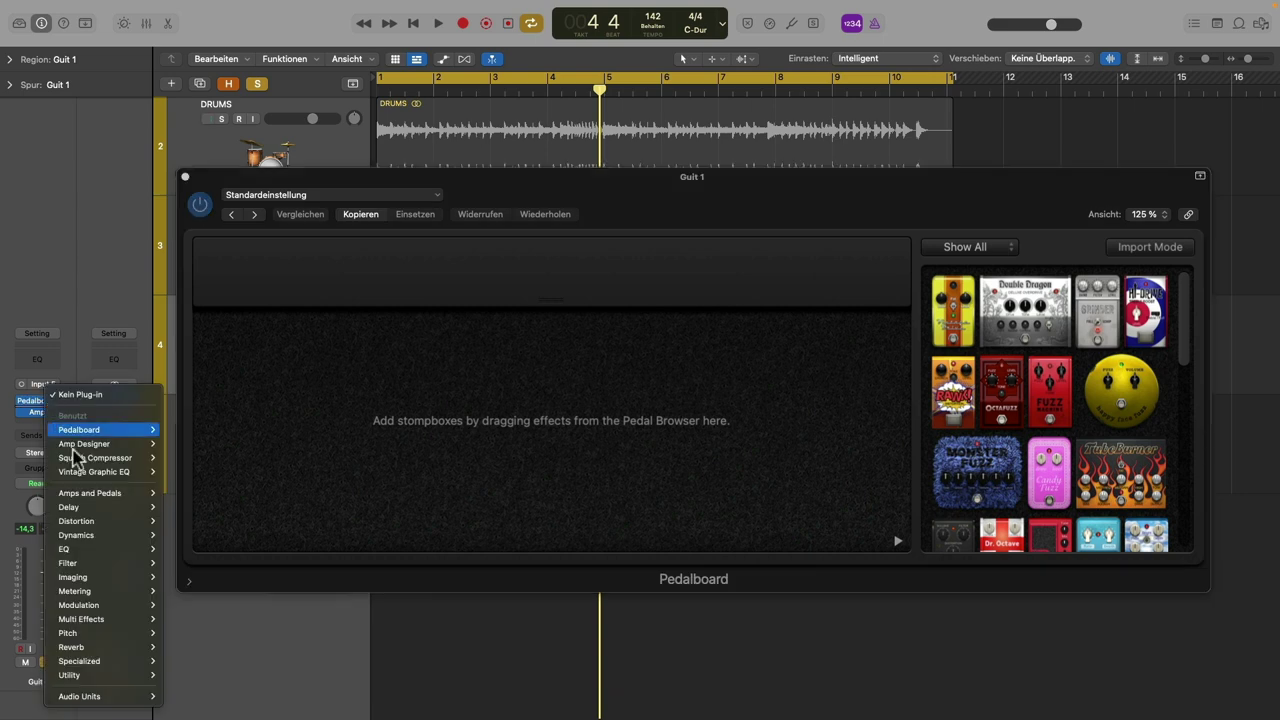
{"action": "mouse_move", "coordinate": [140, 493]}
{"action": "mouse_move", "coordinate": [217, 538]}
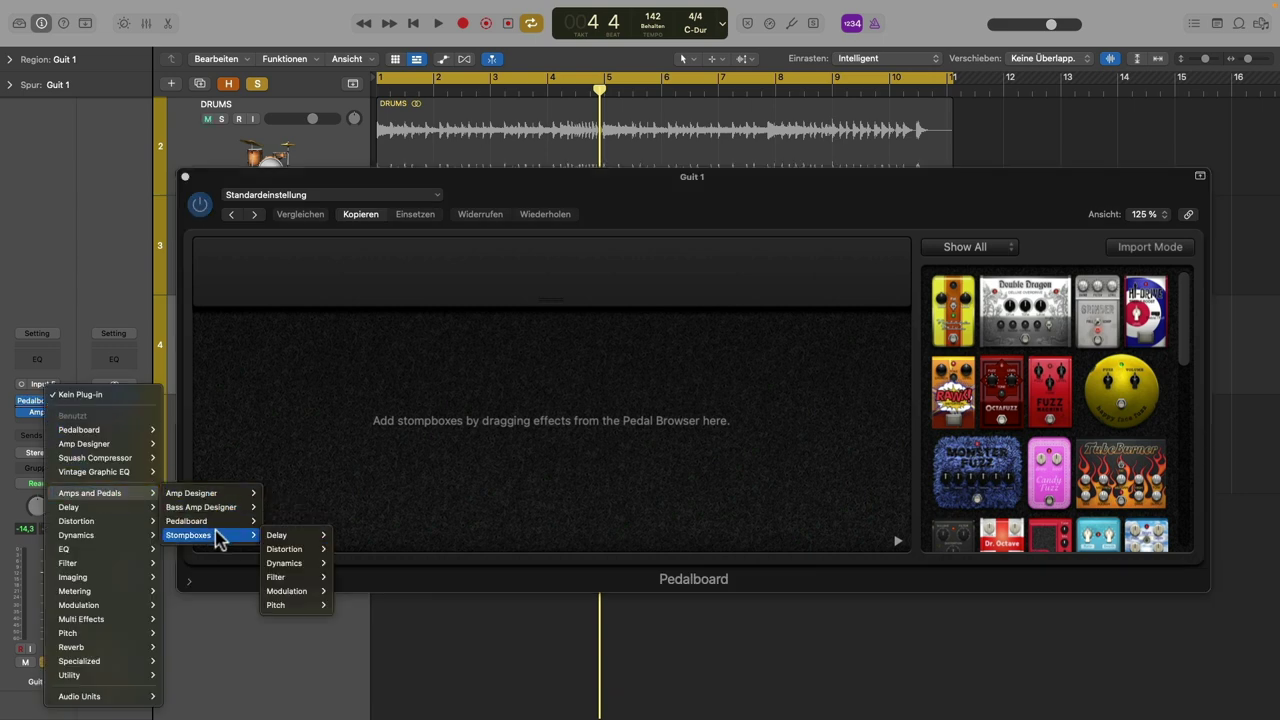
{"action": "mouse_move", "coordinate": [291, 608]}
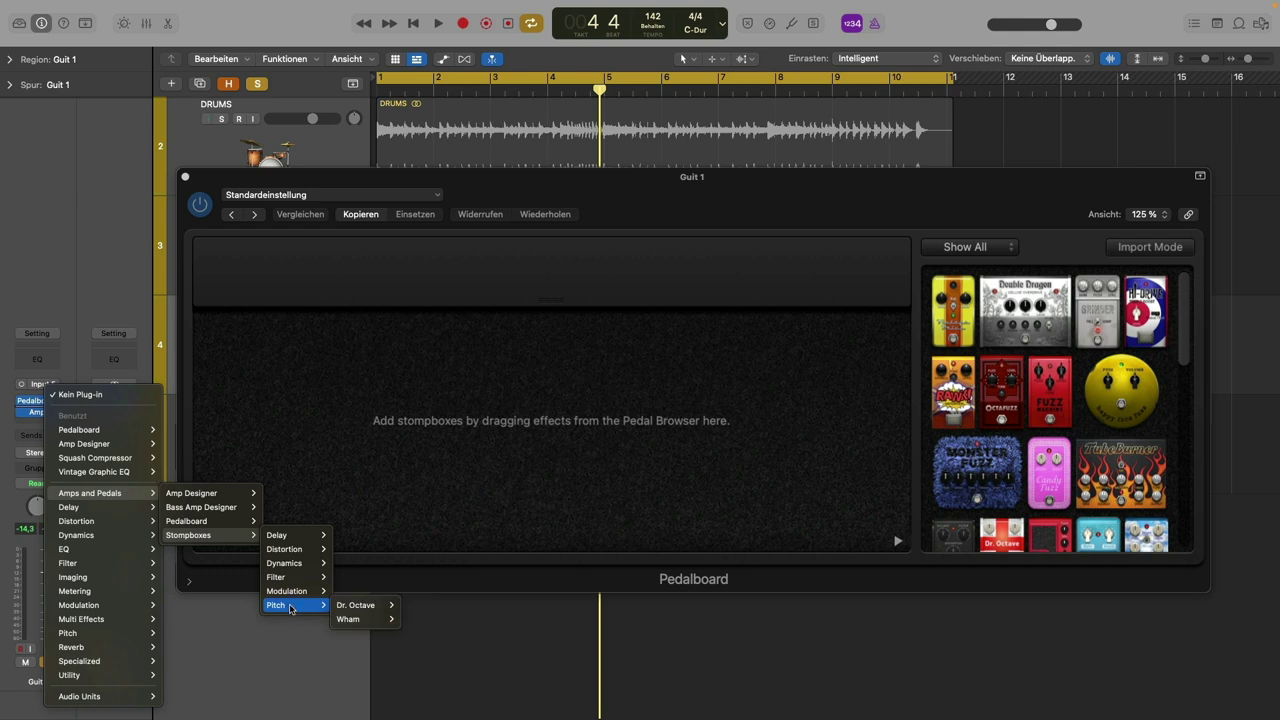
{"action": "mouse_move", "coordinate": [322, 553]}
{"action": "mouse_move", "coordinate": [400, 549]}
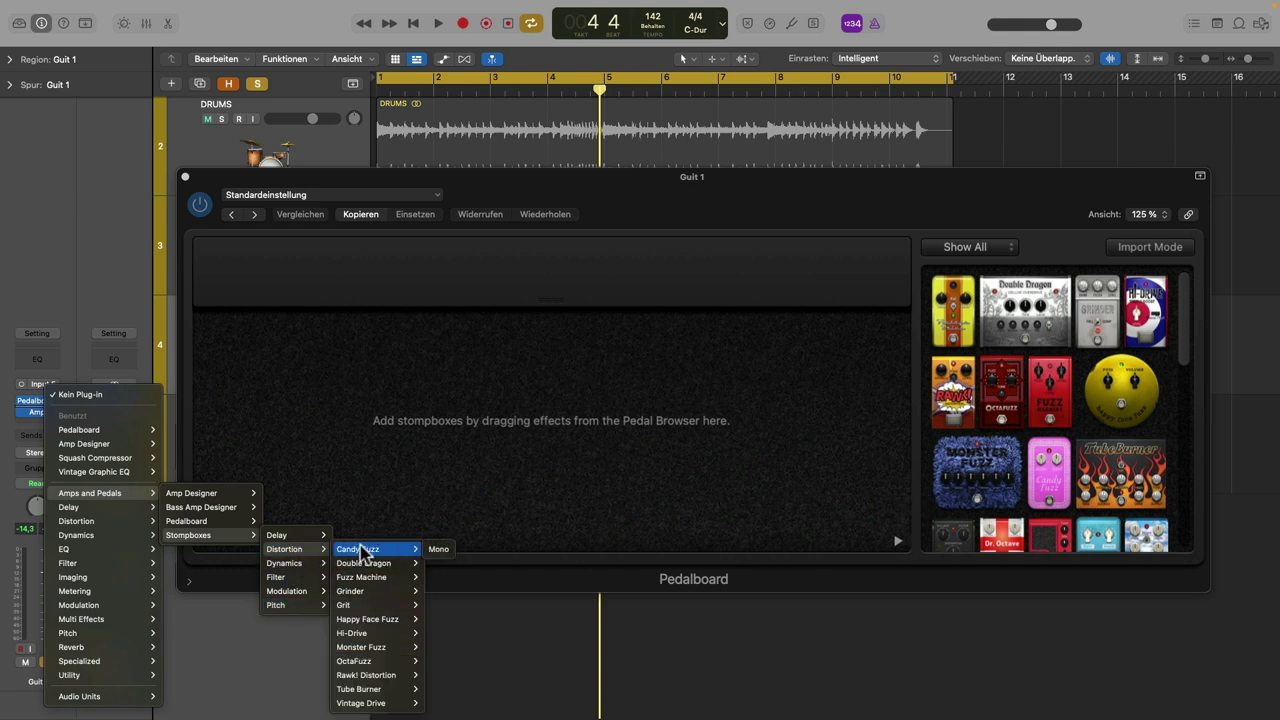
{"action": "left_click", "coordinate": [713, 490]}
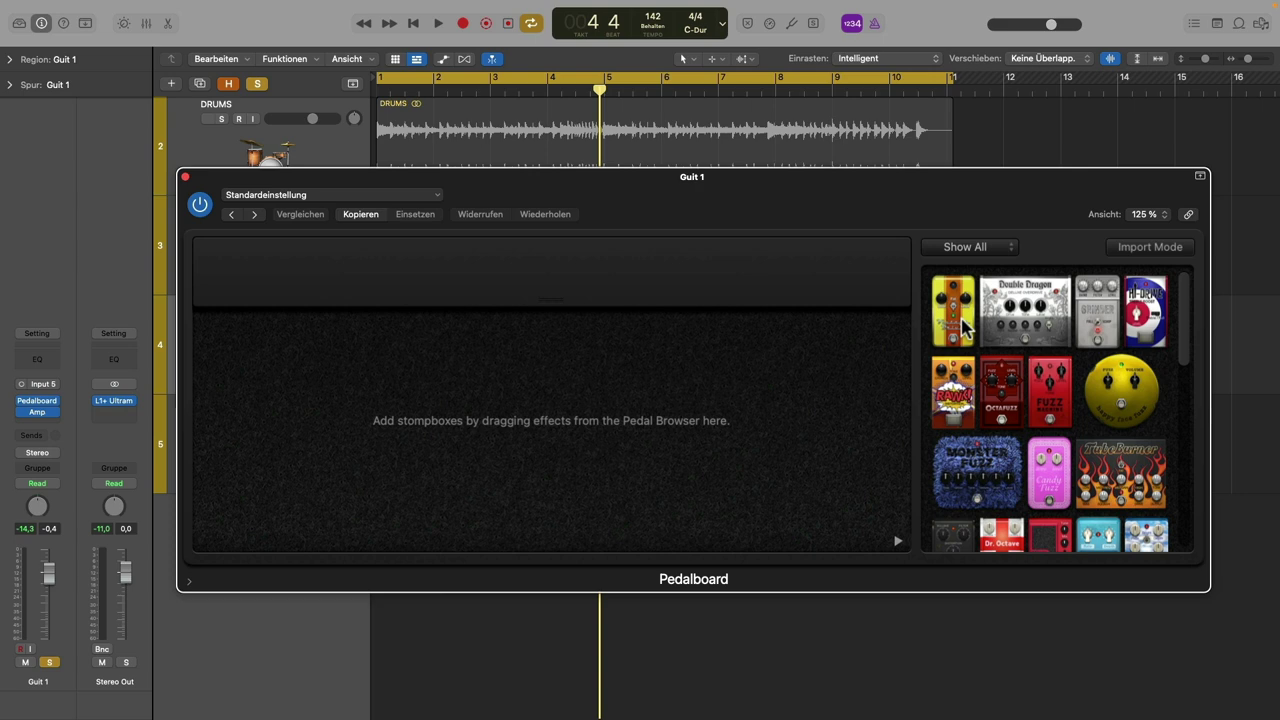
Add the Vintage Drive pedal to the pedalboard and raise its level to +3.5 dB during playback.
{"action": "mouse_move", "coordinate": [961, 323]}
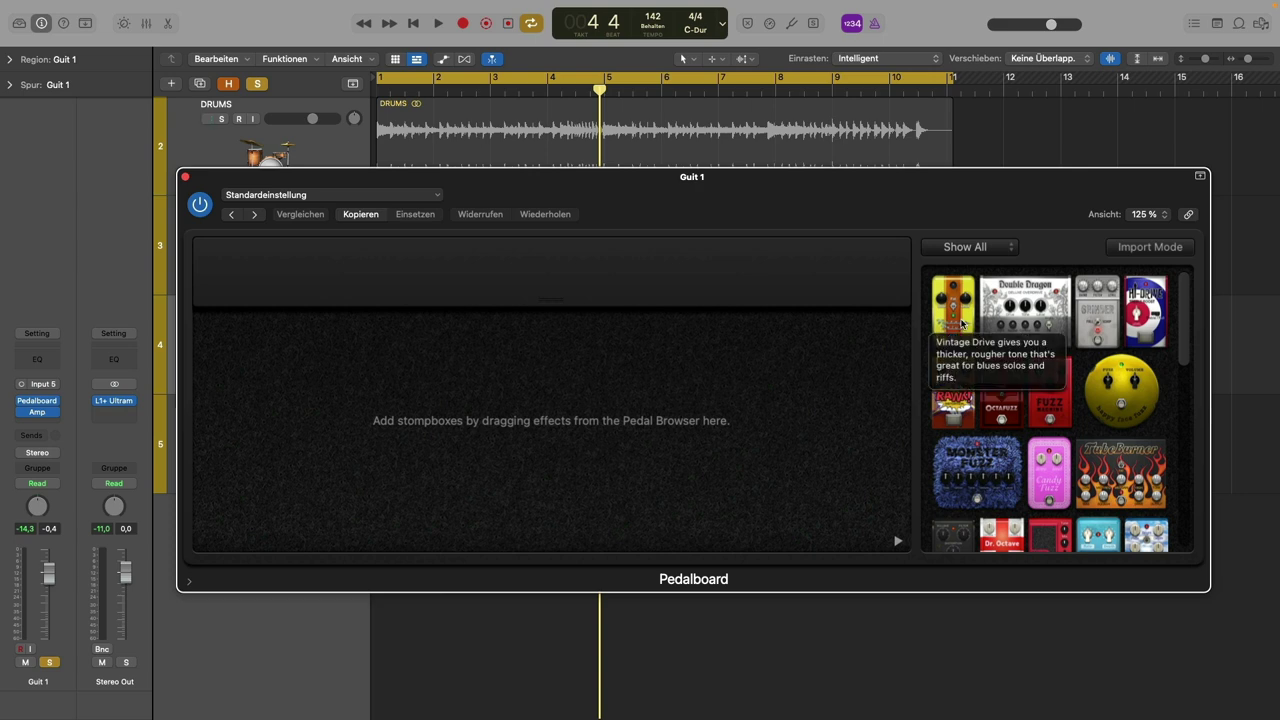
{"action": "left_click_drag", "start_coordinate": [958, 313], "coordinate": [352, 424]}
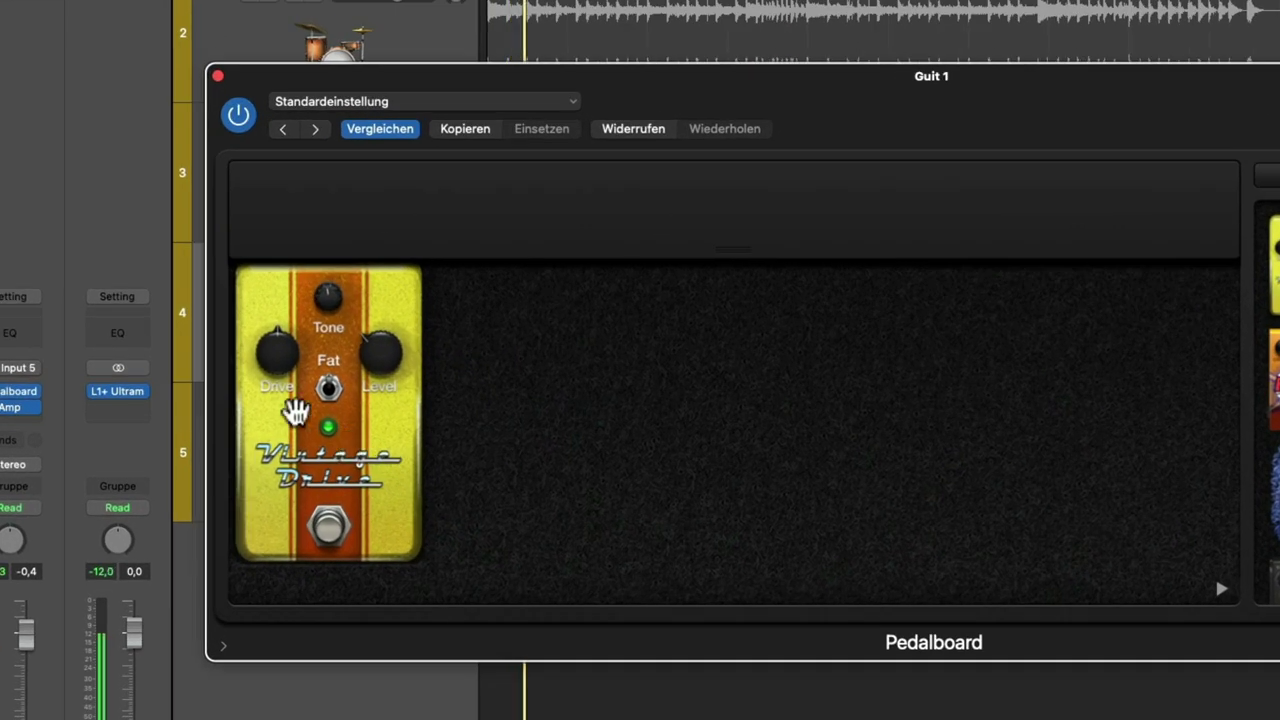
{"action": "left_click_drag", "start_coordinate": [383, 388], "coordinate": [371, 337]}
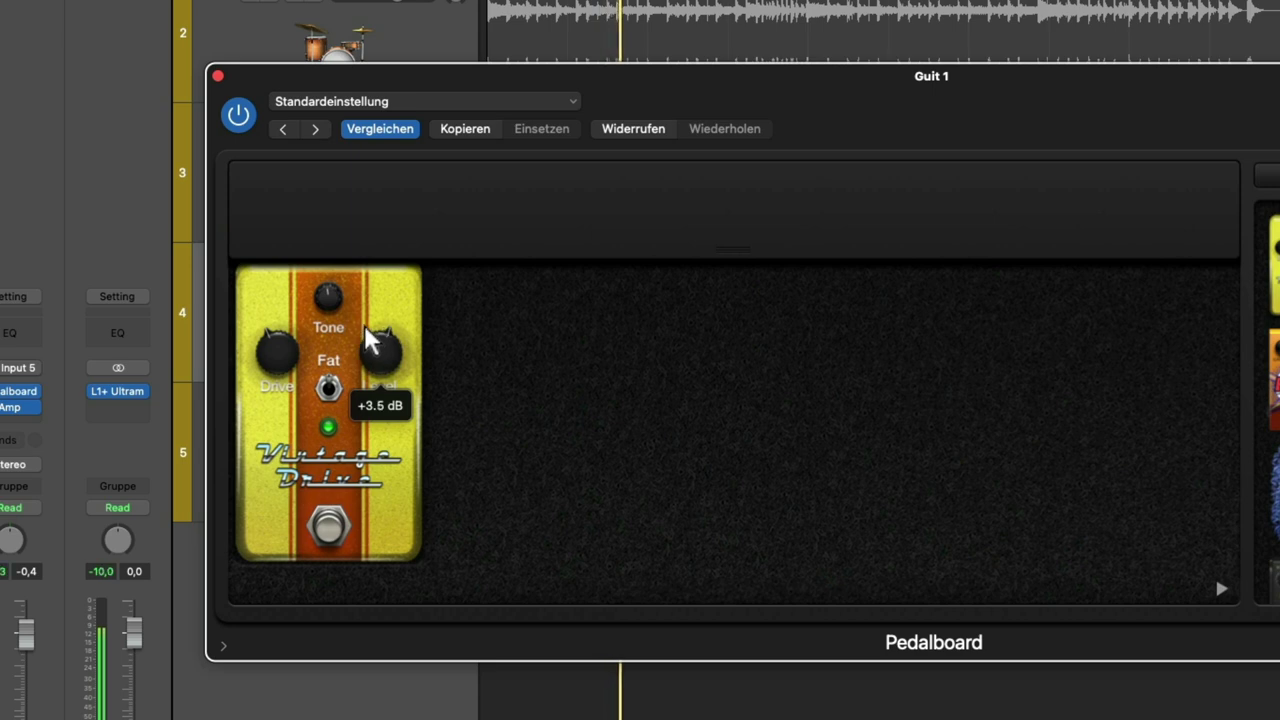
Lower the Guit 1 channel volume to -1.5 dB and adjust the Vintage Drive's tone and Fat switch, with its drive at about 28 dB.
{"action": "left_click_drag", "start_coordinate": [20, 643], "coordinate": [20, 650]}
{"action": "left_click_drag", "start_coordinate": [334, 303], "coordinate": [307, 303]}
{"action": "left_click", "coordinate": [328, 392]}
{"action": "left_click_drag", "start_coordinate": [257, 357], "coordinate": [250, 328]}
{"action": "left_click_drag", "start_coordinate": [229, 293], "coordinate": [229, 267]}
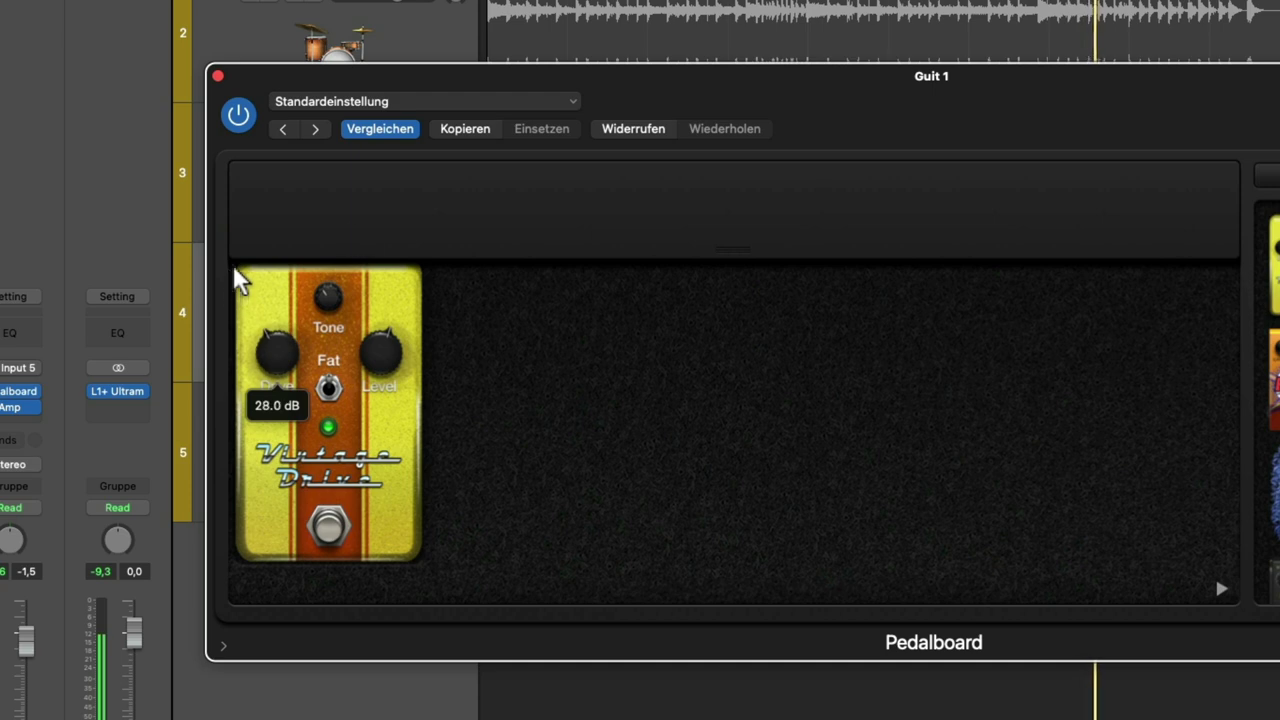
{"action": "left_click_drag", "start_coordinate": [278, 348], "coordinate": [277, 341]}
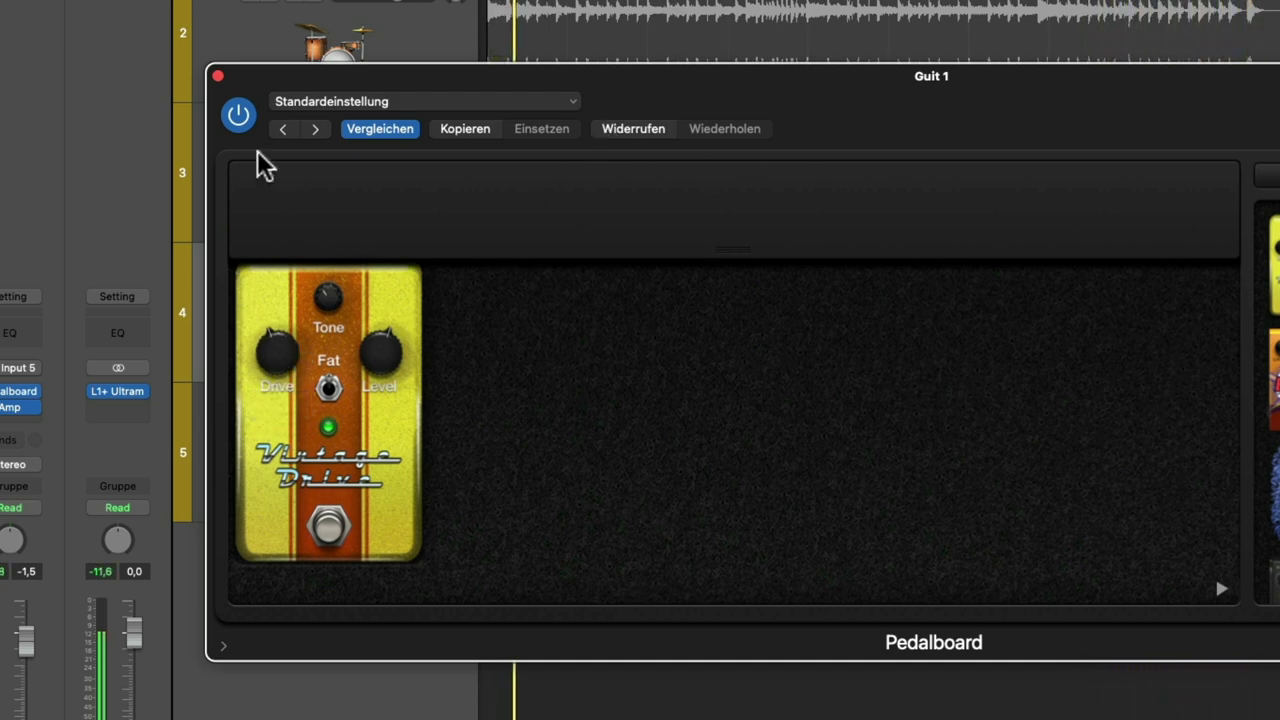
Compare the guitar sound with Pedalboard bypassed and active, leaving the plug-in switched on.
{"action": "left_click", "coordinate": [236, 115]}
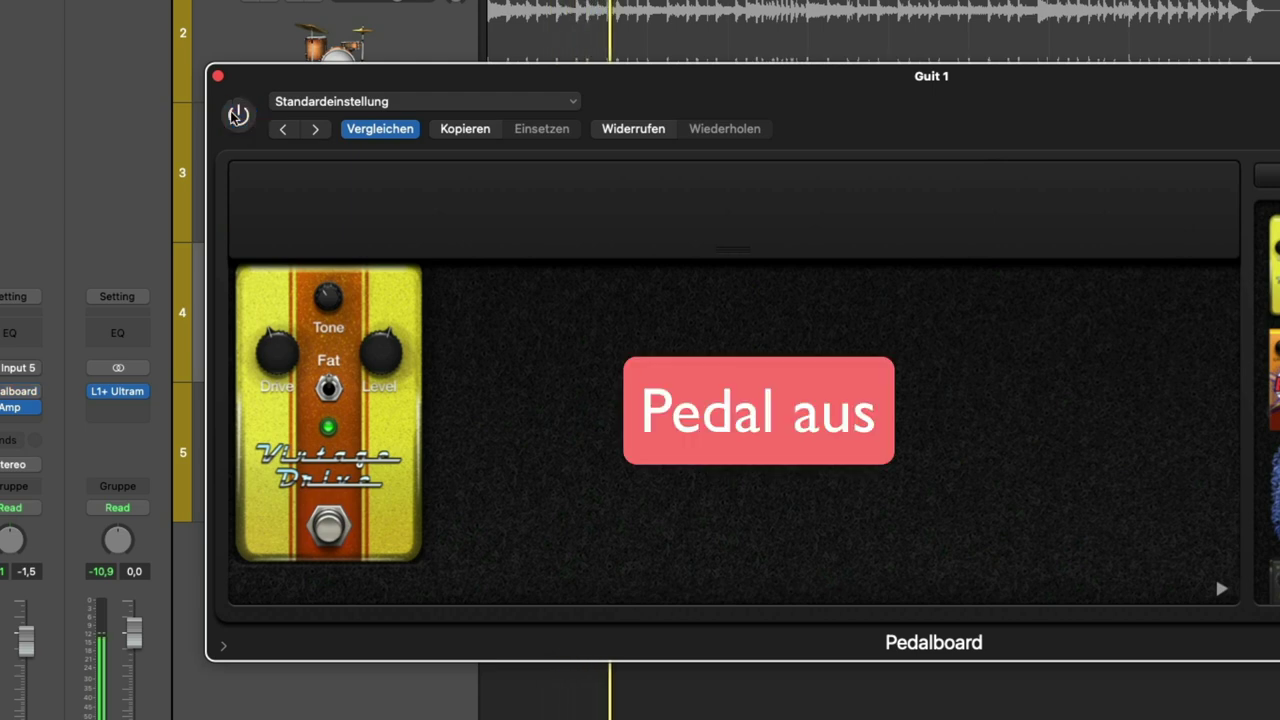
{"action": "left_click", "coordinate": [236, 115]}
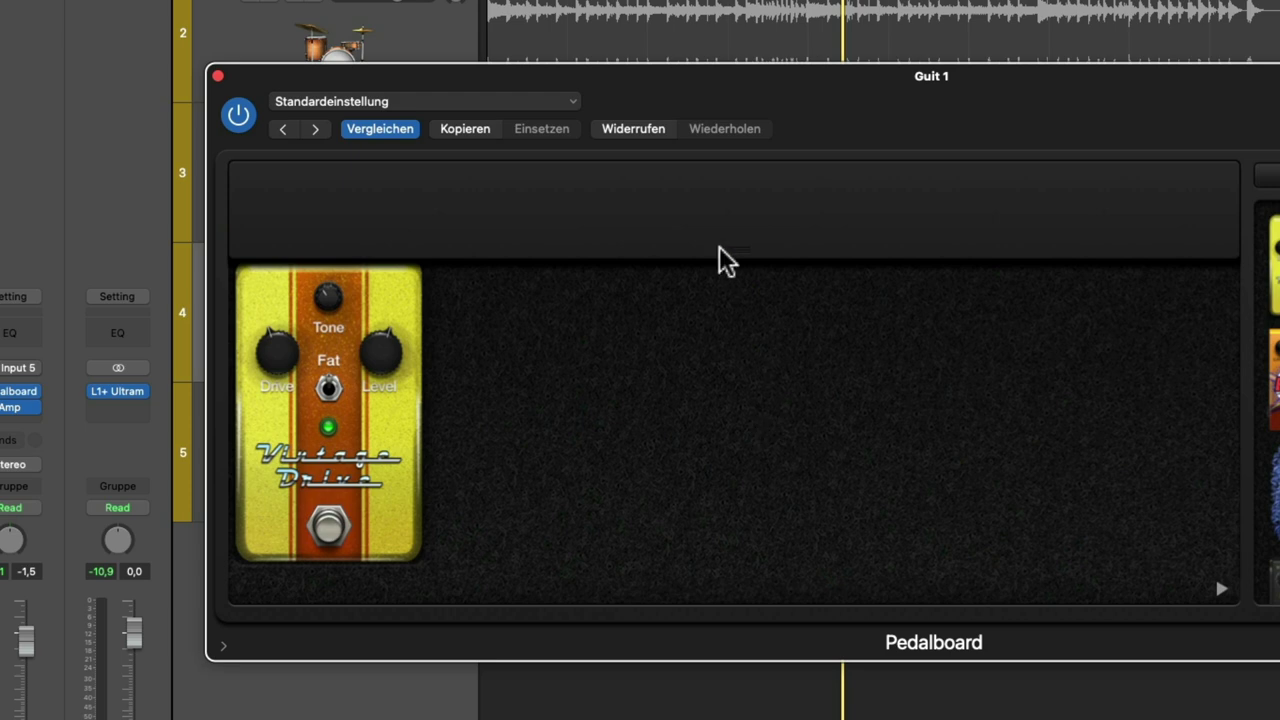
Move the Pedalboard window clear of the tracks and set the Guit 1 volume to -2.6 dB while playing the mix.
{"action": "left_click_drag", "start_coordinate": [294, 78], "coordinate": [506, 298]}
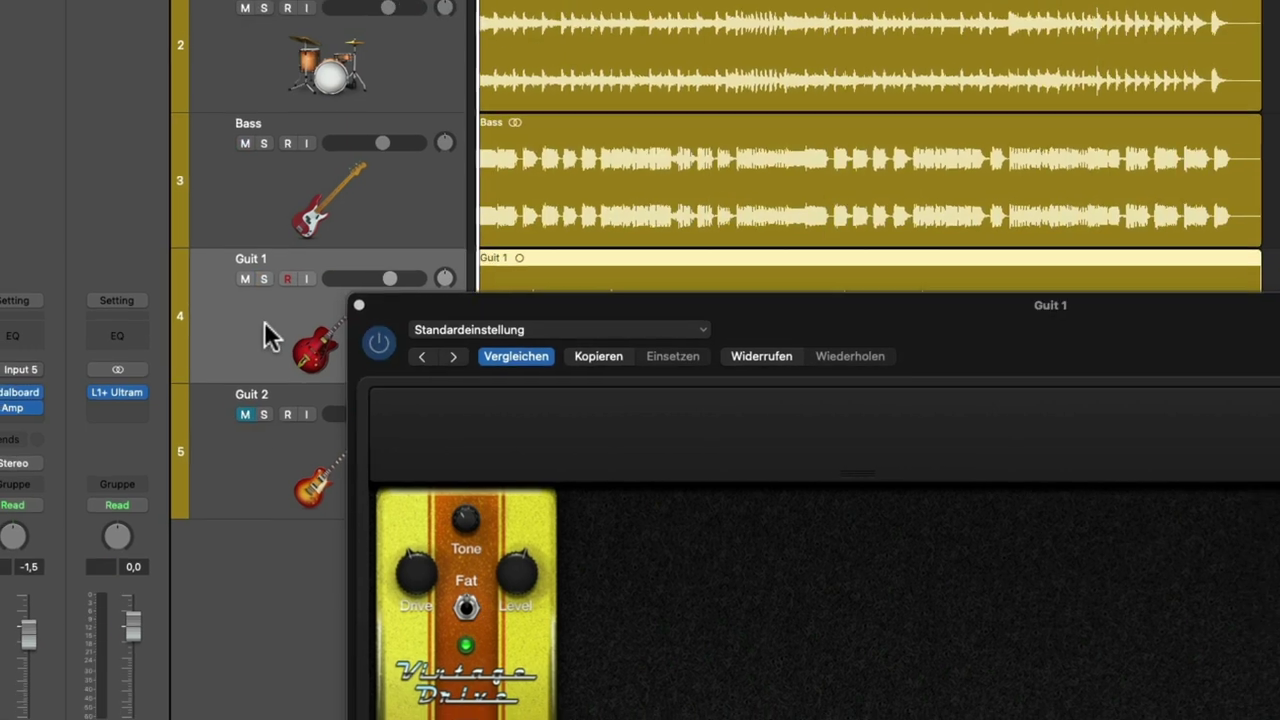
{"action": "key", "text": "space"}
{"action": "left_click_drag", "start_coordinate": [28, 635], "coordinate": [28, 632]}
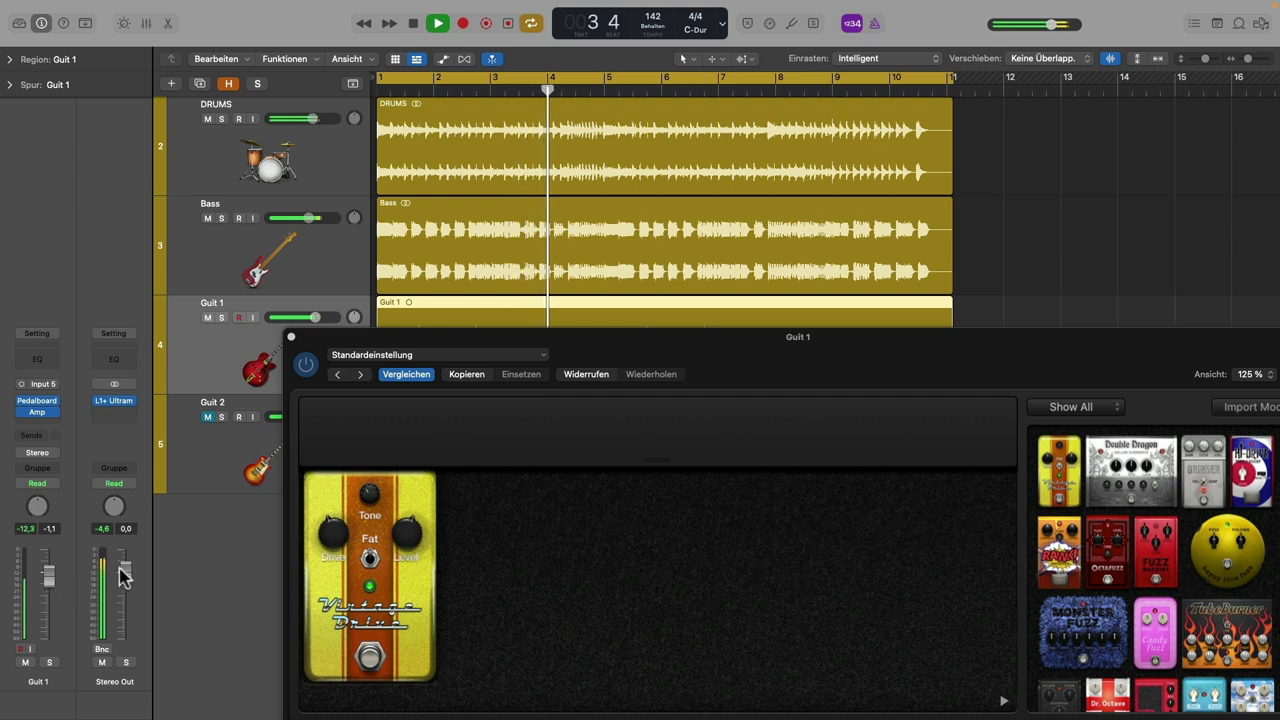
{"action": "left_click_drag", "start_coordinate": [46, 572], "coordinate": [46, 579]}
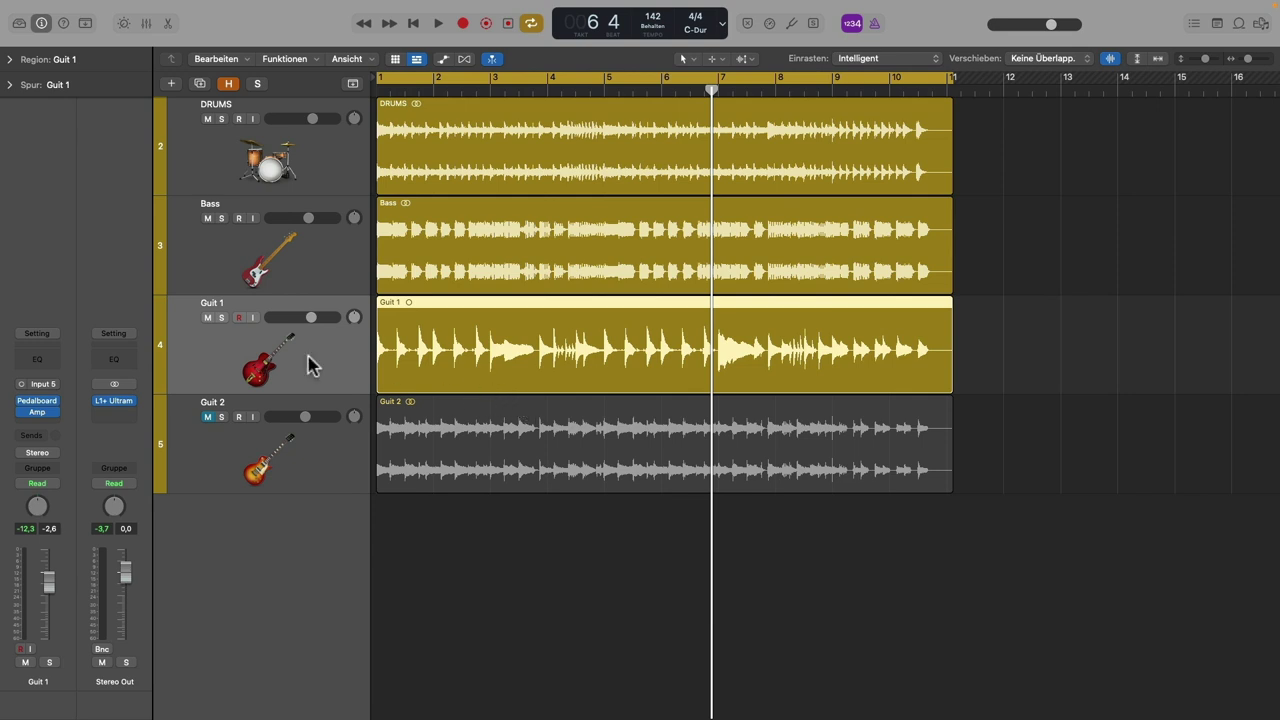
Insert a Channel EQ on Guit 1 and enable its low cut, raising the frequency to about 109 Hz during playback.
{"action": "left_click", "coordinate": [47, 361]}
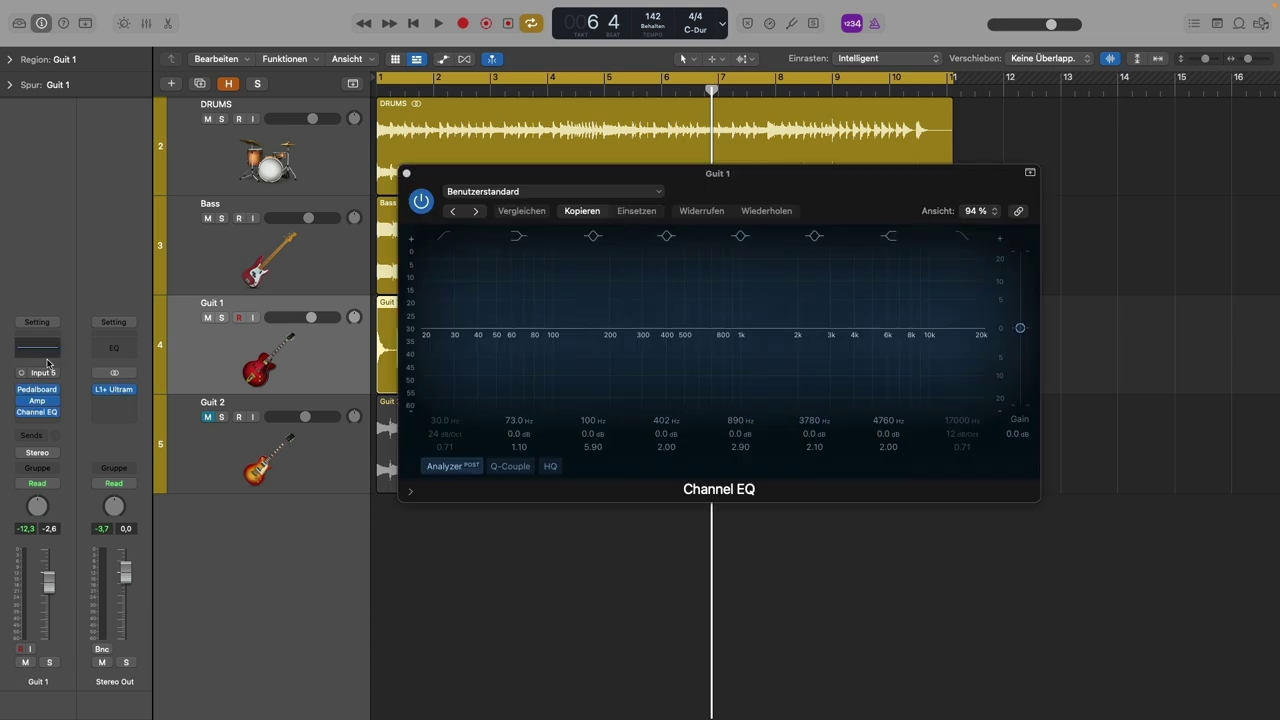
{"action": "left_click", "coordinate": [446, 237]}
{"action": "left_click_drag", "start_coordinate": [458, 352], "coordinate": [549, 360]}
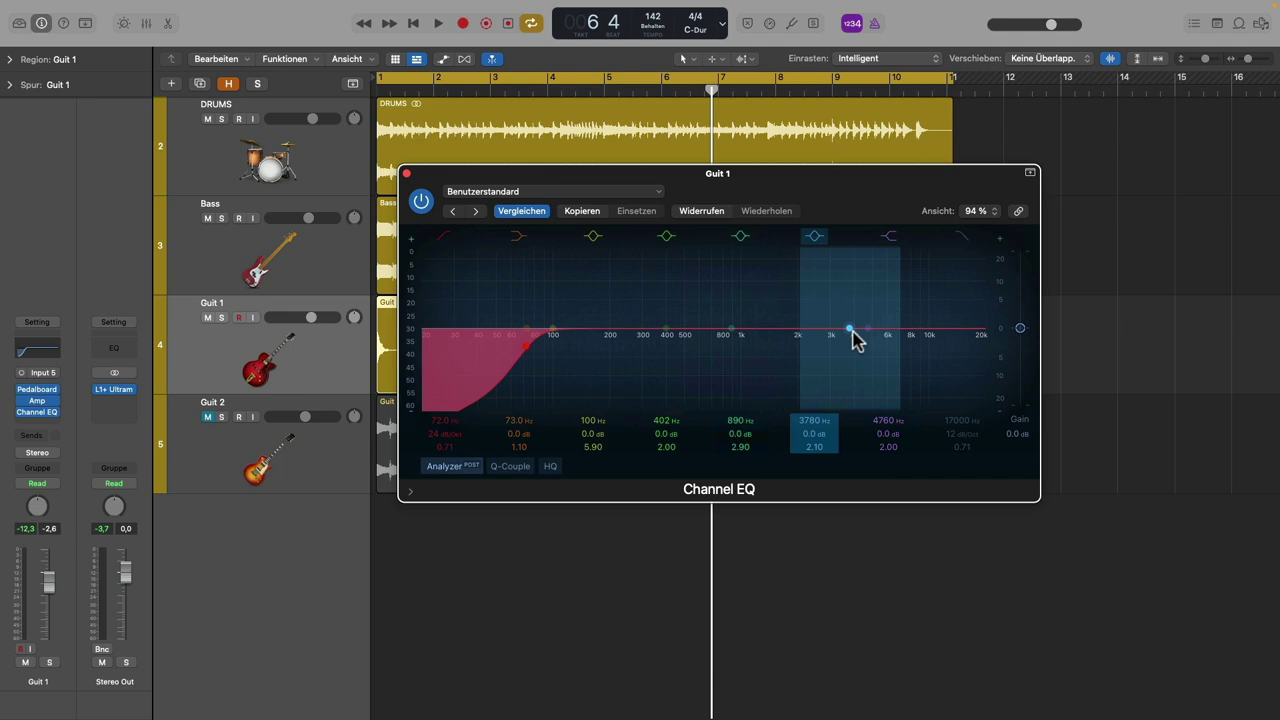
{"action": "key", "text": "space"}
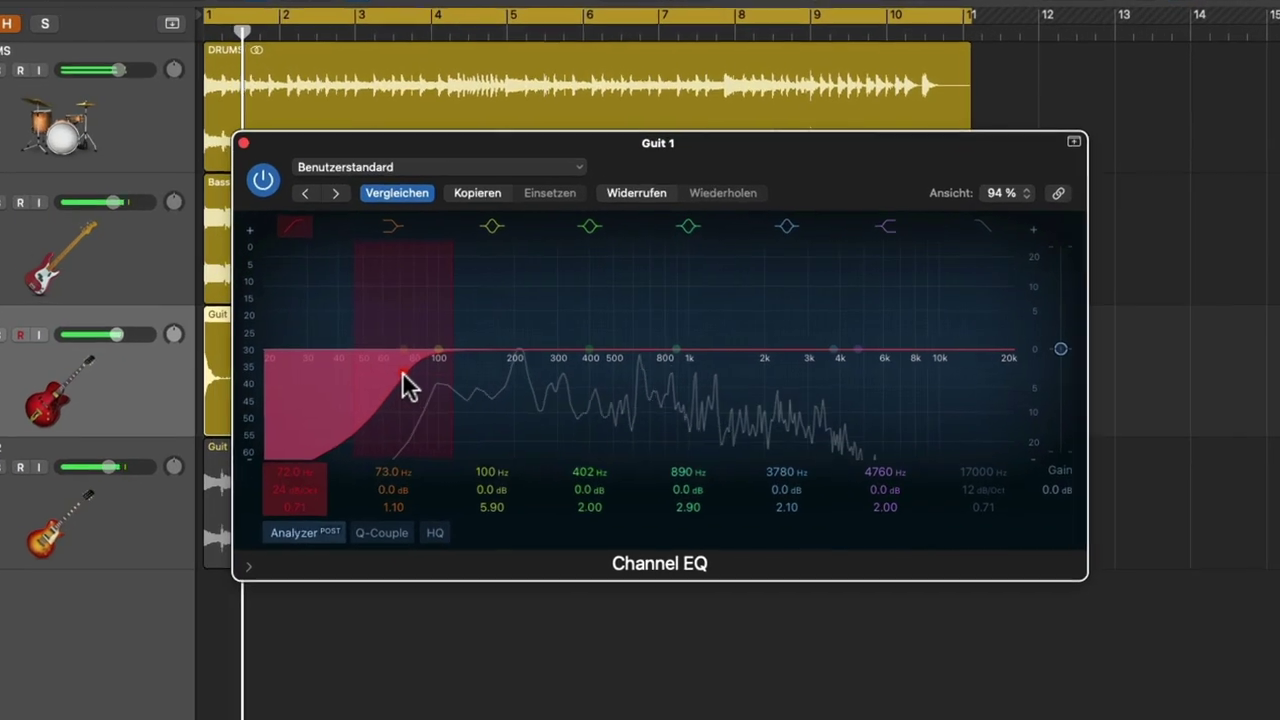
{"action": "left_click_drag", "start_coordinate": [394, 389], "coordinate": [441, 377]}
Cut the upper-mid EQ band by 1.9 dB at 4100 Hz with a Q of 2.80, and fine-tune the low cut to 108 Hz.
{"action": "mouse_move", "coordinate": [831, 350]}
{"action": "left_mouse_down"}
{"action": "mouse_move", "coordinate": [843, 337]}
{"action": "mouse_move", "coordinate": [913, 338]}
{"action": "mouse_move", "coordinate": [812, 336]}
{"action": "mouse_move", "coordinate": [832, 334]}
{"action": "mouse_move", "coordinate": [835, 367]}
{"action": "left_mouse_up"}
{"action": "left_click_drag", "start_coordinate": [781, 513], "coordinate": [784, 503]}
{"action": "mouse_move", "coordinate": [839, 365]}
{"action": "left_mouse_down"}
{"action": "mouse_move", "coordinate": [840, 320]}
{"action": "mouse_move", "coordinate": [839, 362]}
{"action": "left_mouse_up"}
{"action": "left_click_drag", "start_coordinate": [769, 507], "coordinate": [769, 492]}
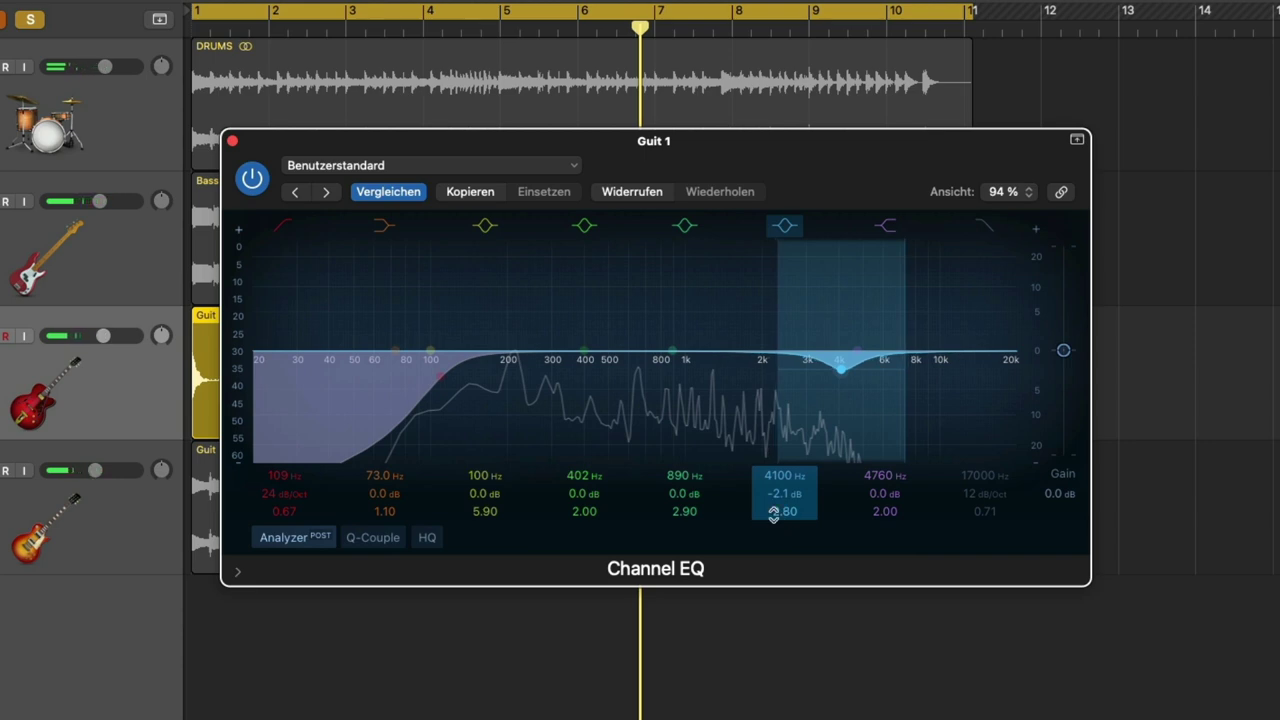
{"action": "left_click_drag", "start_coordinate": [841, 366], "coordinate": [842, 365]}
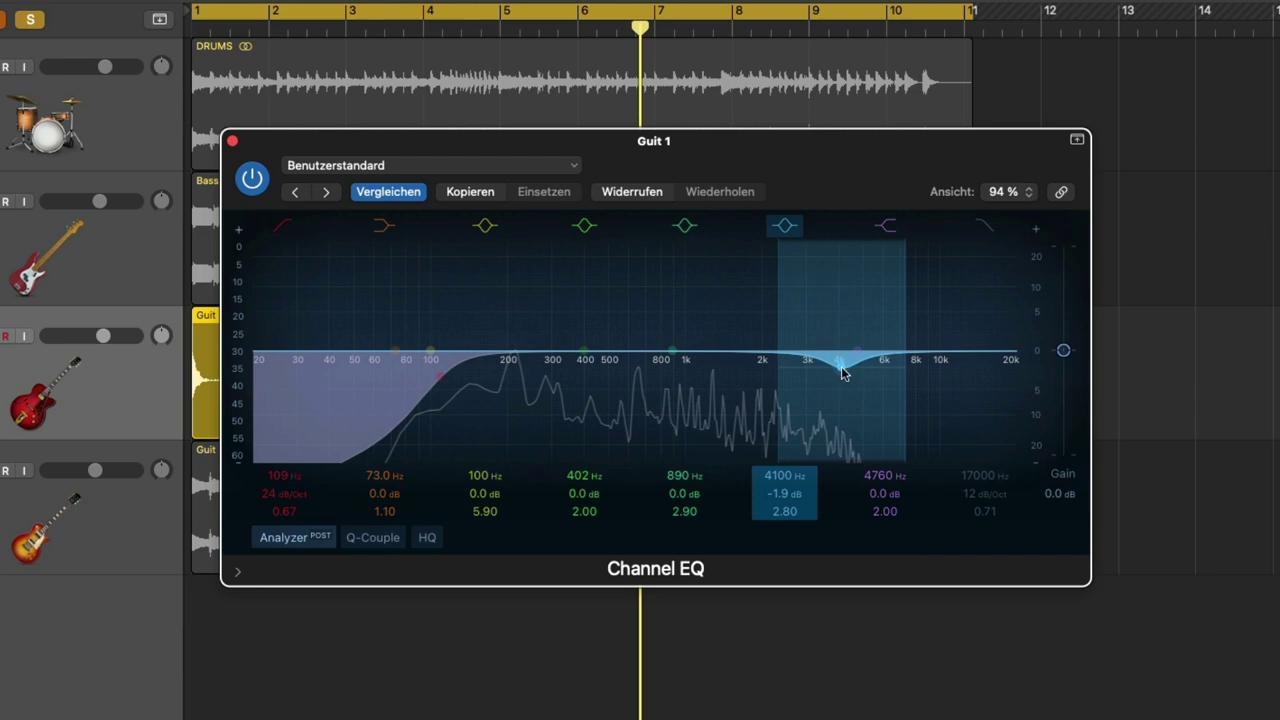
{"action": "mouse_move", "coordinate": [438, 376]}
{"action": "left_mouse_down"}
{"action": "mouse_move", "coordinate": [648, 382]}
{"action": "mouse_move", "coordinate": [436, 376]}
{"action": "left_mouse_up"}
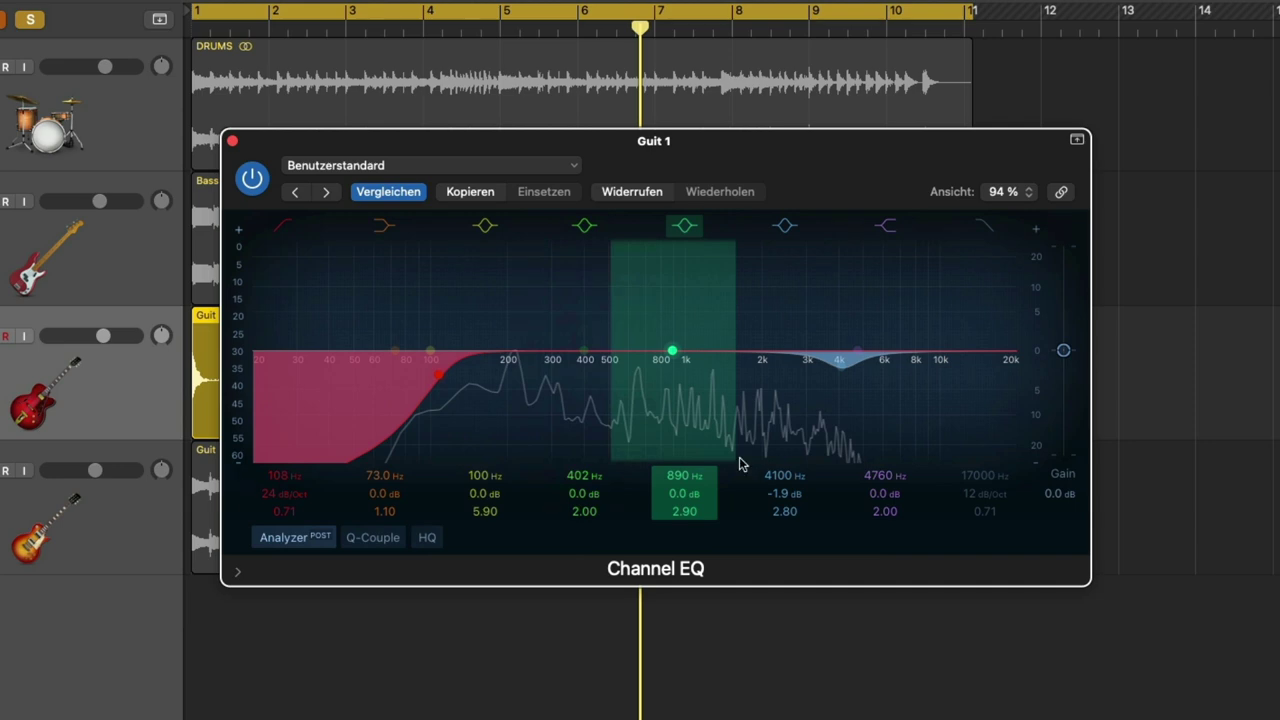
Close the Channel EQ, open a Vintage Graphic EQ on Guit 1, and play the mix with the guitar unsoloed.
{"action": "left_click", "coordinate": [232, 141]}
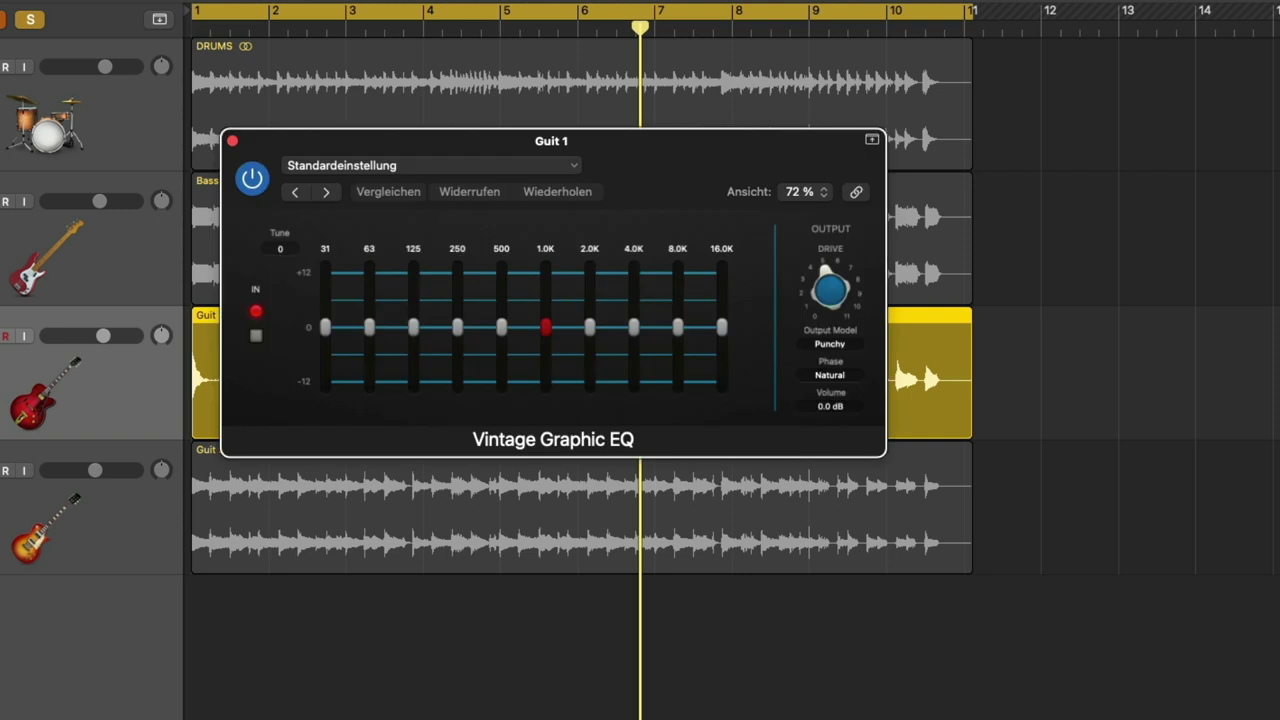
{"action": "key", "text": "space"}
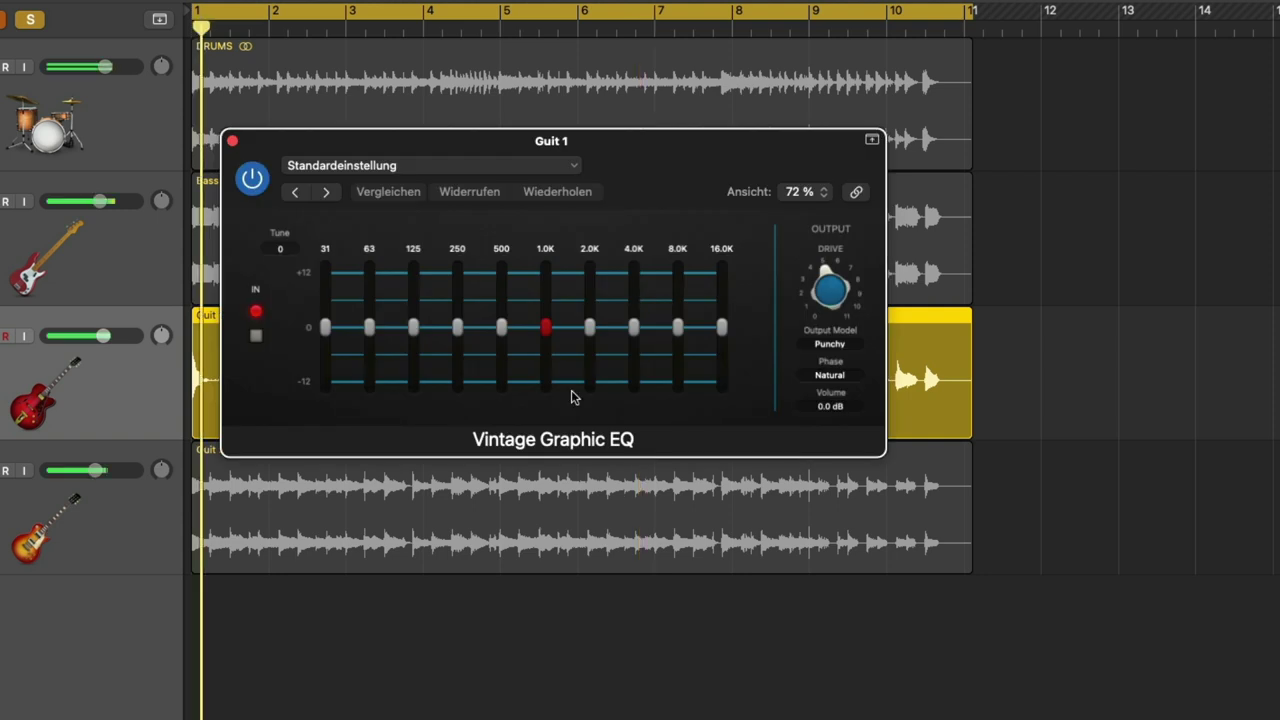
{"action": "left_click", "coordinate": [0, 336]}
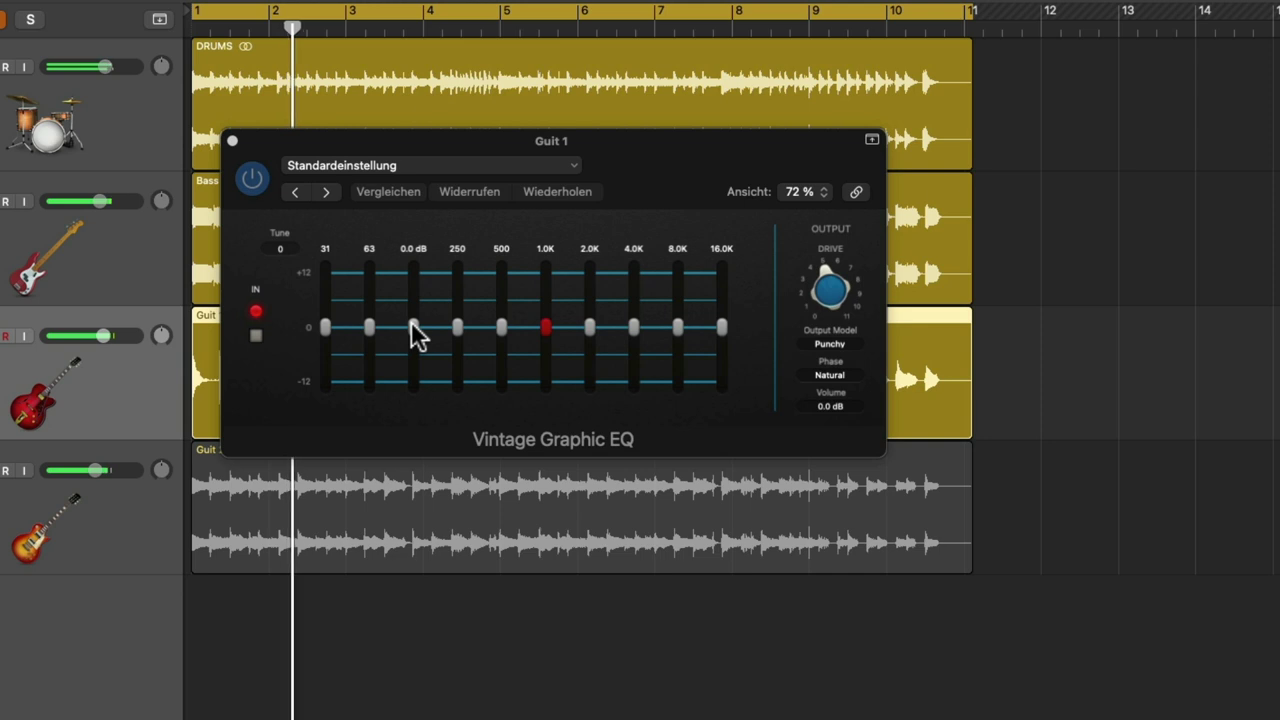
Slightly boost the 250 Hz, 1.0K, 2.0K (0.7 dB) and 8.0K bands on Guit 1's Vintage Graphic EQ during playback, and close the plug-in.
{"action": "left_click", "coordinate": [457, 329]}
{"action": "left_click_drag", "start_coordinate": [455, 321], "coordinate": [453, 306]}
{"action": "left_click_drag", "start_coordinate": [589, 323], "coordinate": [589, 317]}
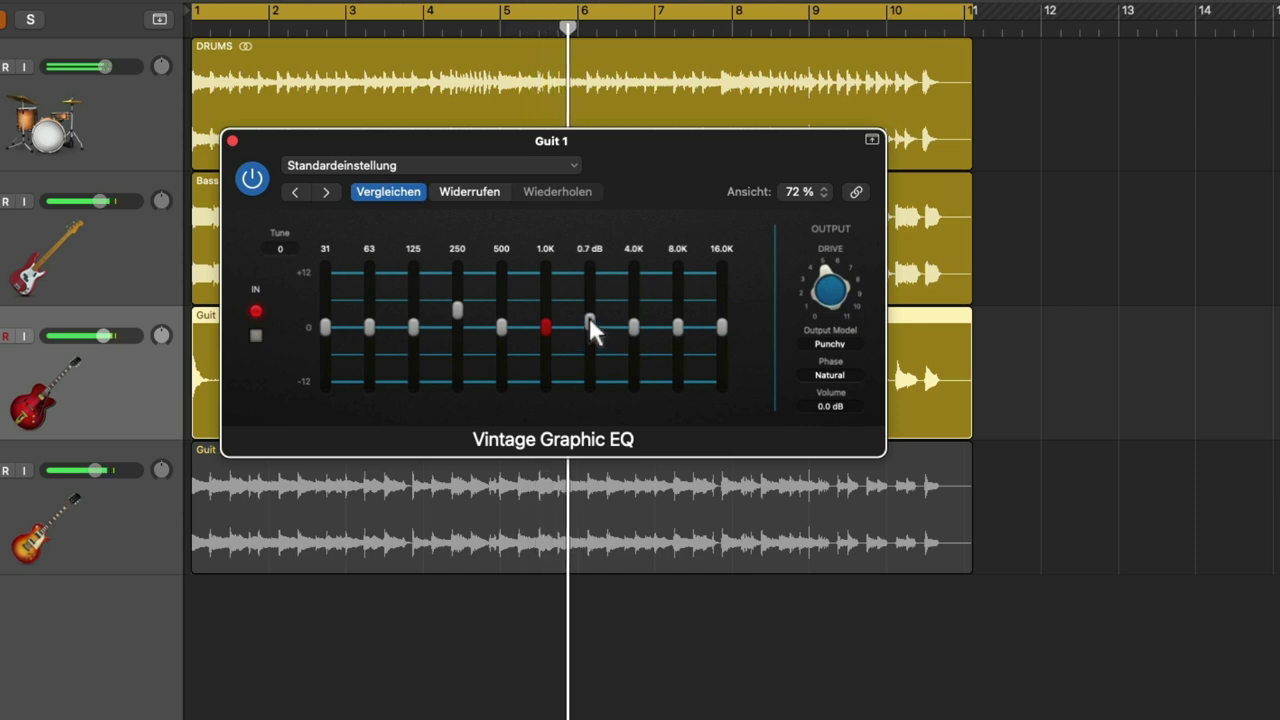
{"action": "mouse_move", "coordinate": [682, 326]}
{"action": "left_mouse_down"}
{"action": "mouse_move", "coordinate": [684, 289]}
{"action": "mouse_move", "coordinate": [677, 318]}
{"action": "left_mouse_up"}
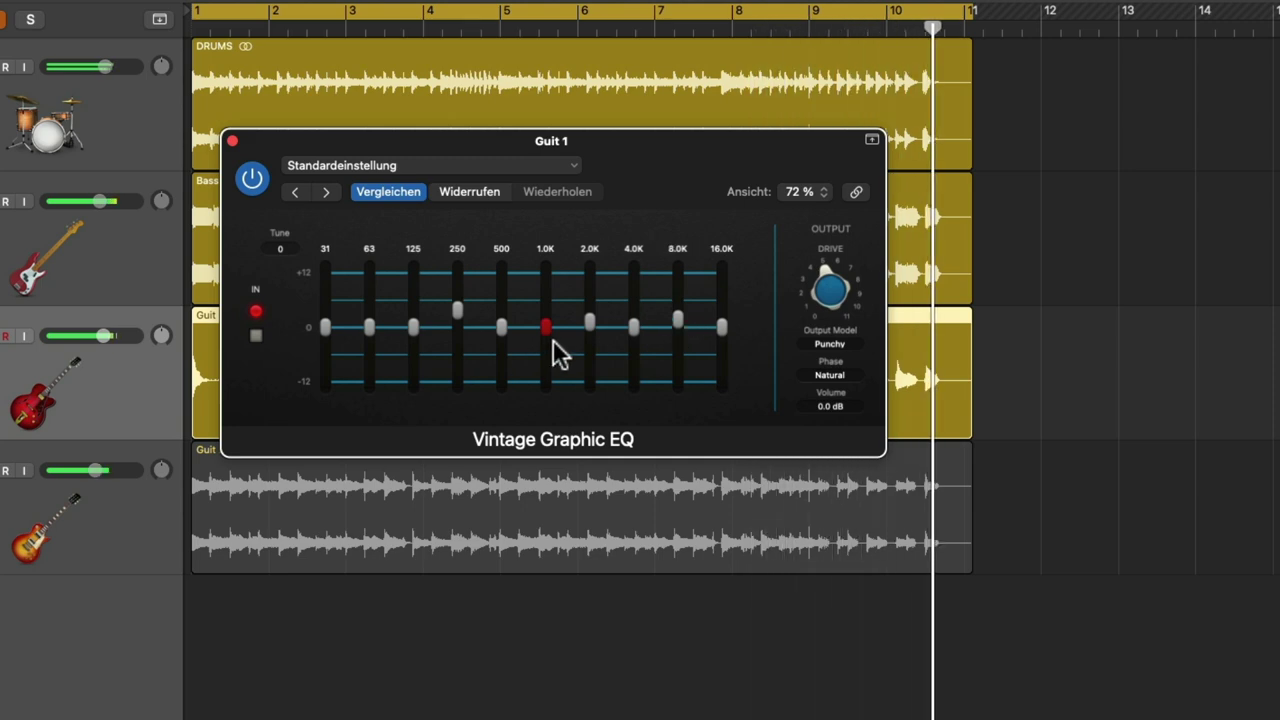
{"action": "key", "text": "space"}
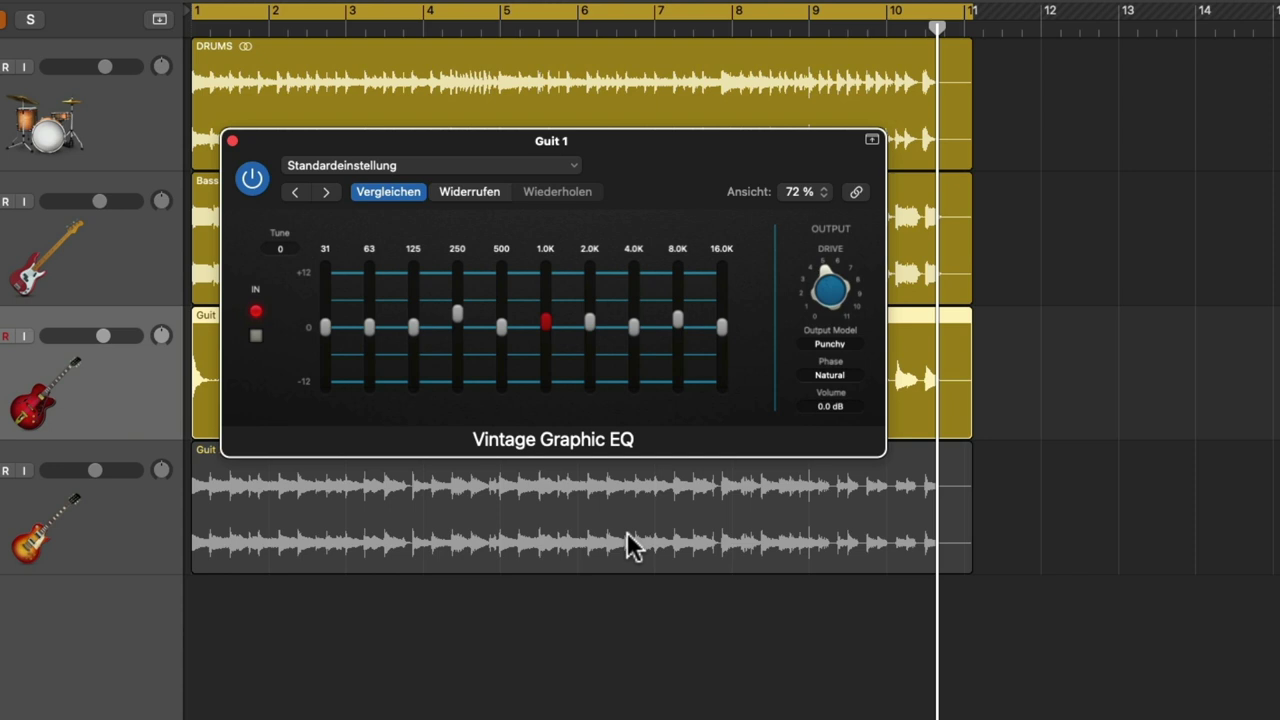
{"action": "mouse_move", "coordinate": [442, 312]}
{"action": "left_click", "coordinate": [232, 140]}
Show the mixer and copy the Guit 1 channel strip setting onto the Guit 2 channel.
{"action": "left_click", "coordinate": [118, 540]}
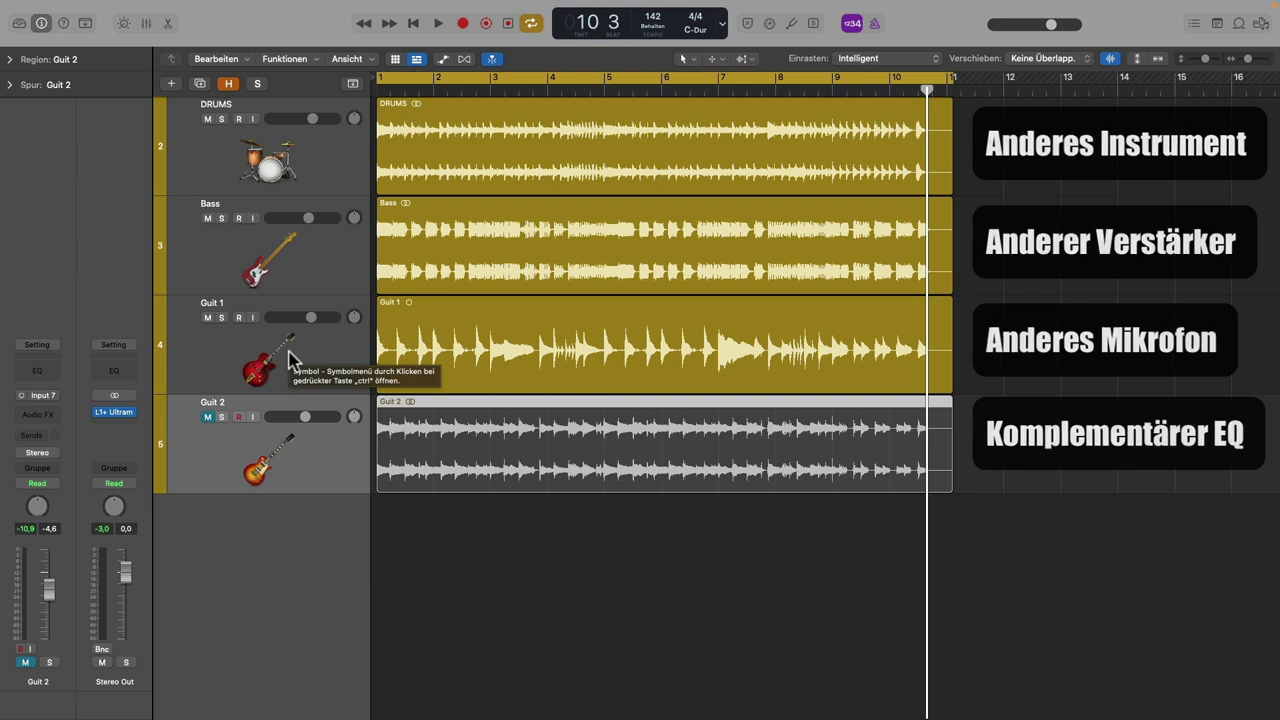
{"action": "key", "text": "x"}
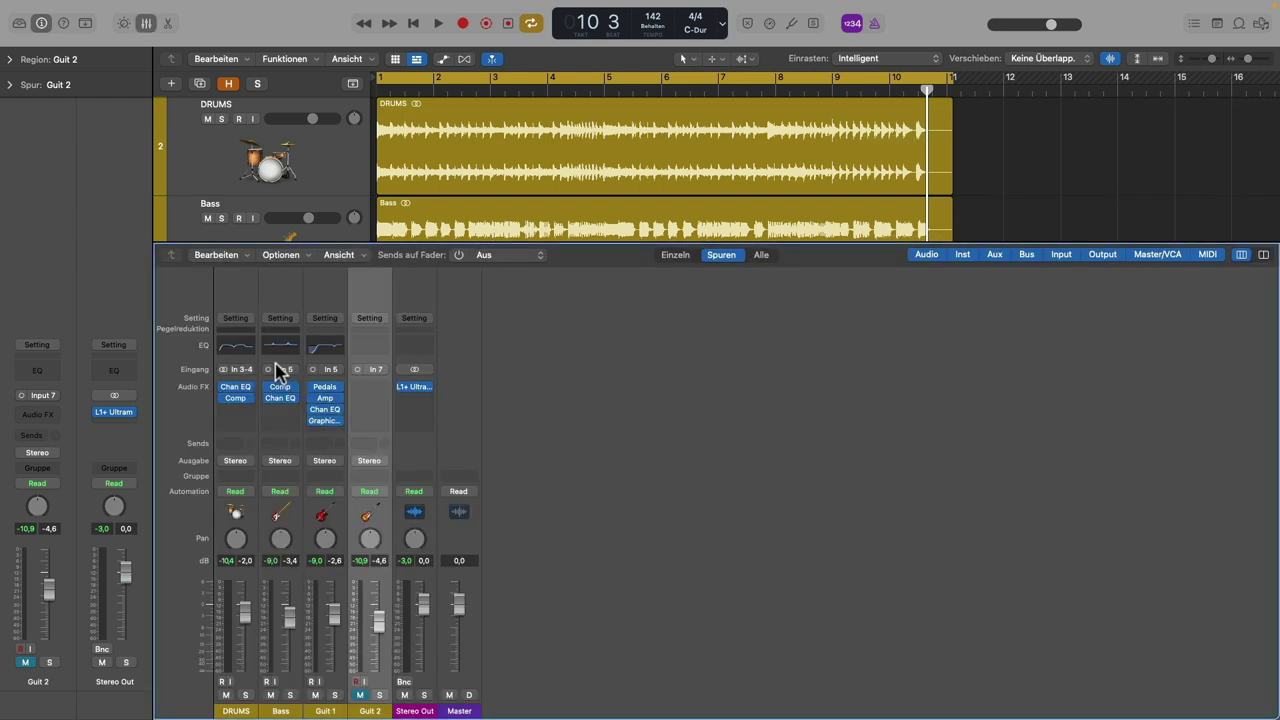
{"action": "left_click", "coordinate": [324, 711]}
{"action": "left_click", "coordinate": [338, 320]}
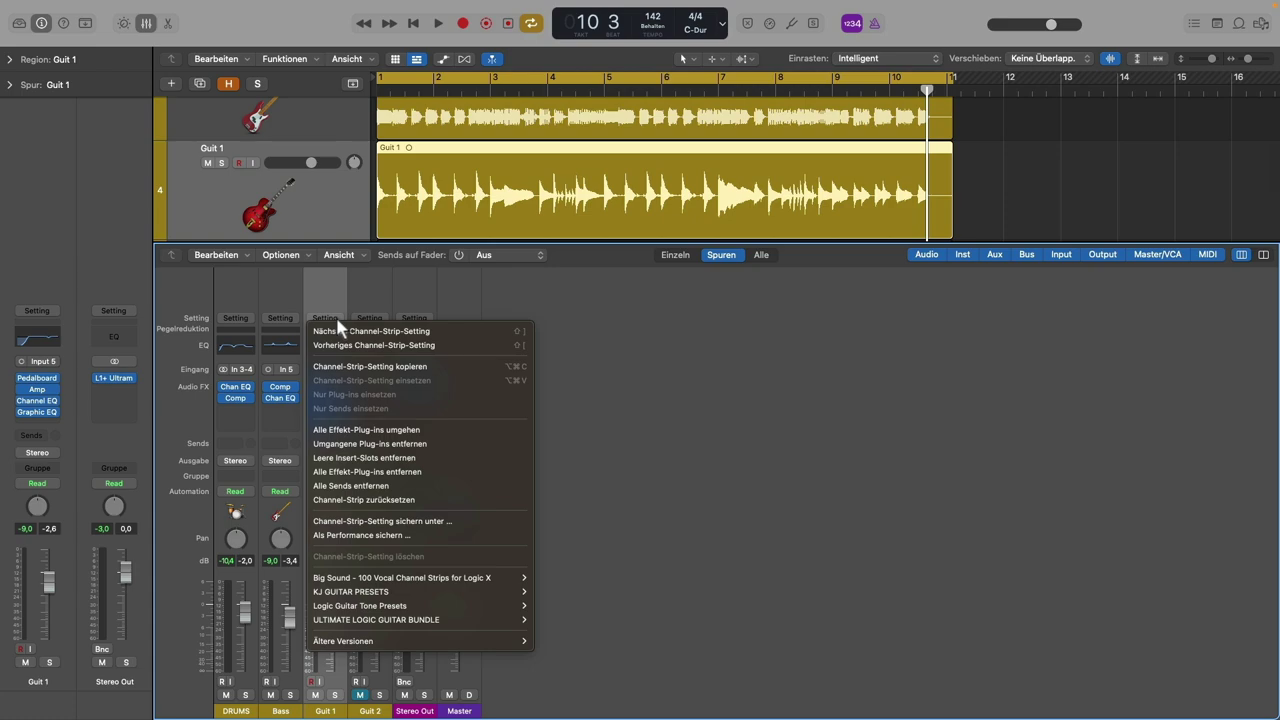
{"action": "left_click", "coordinate": [356, 366]}
{"action": "left_click", "coordinate": [380, 322]}
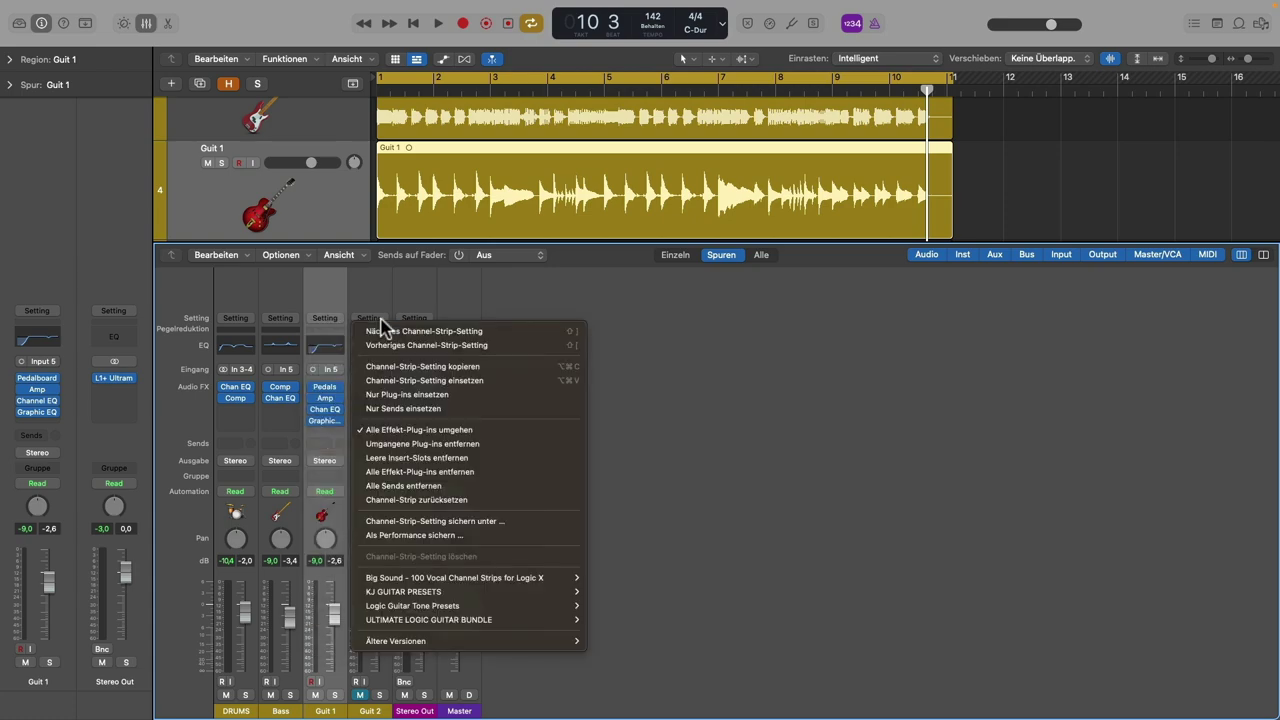
{"action": "left_click", "coordinate": [402, 380]}
Change the microphone in Guit 2's Amp Designer to Dynamic 57 and close the plug-in.
{"action": "left_click", "coordinate": [369, 398]}
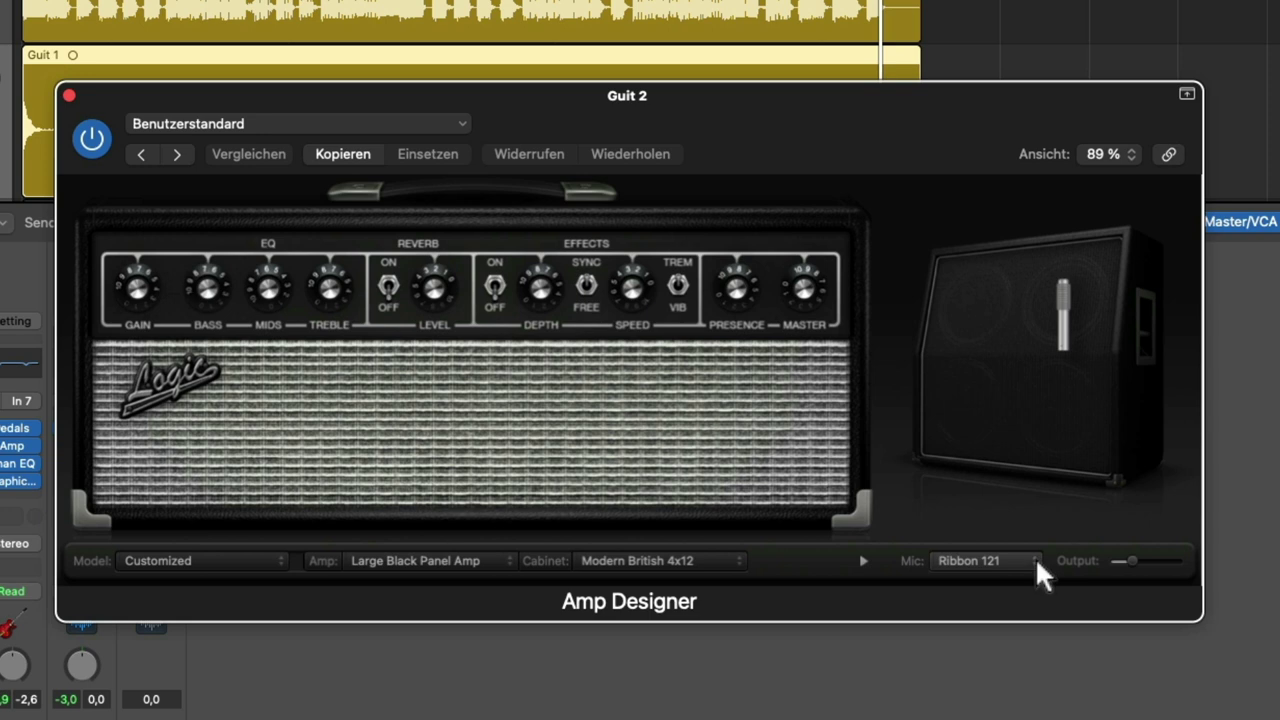
{"action": "left_click", "coordinate": [1033, 497]}
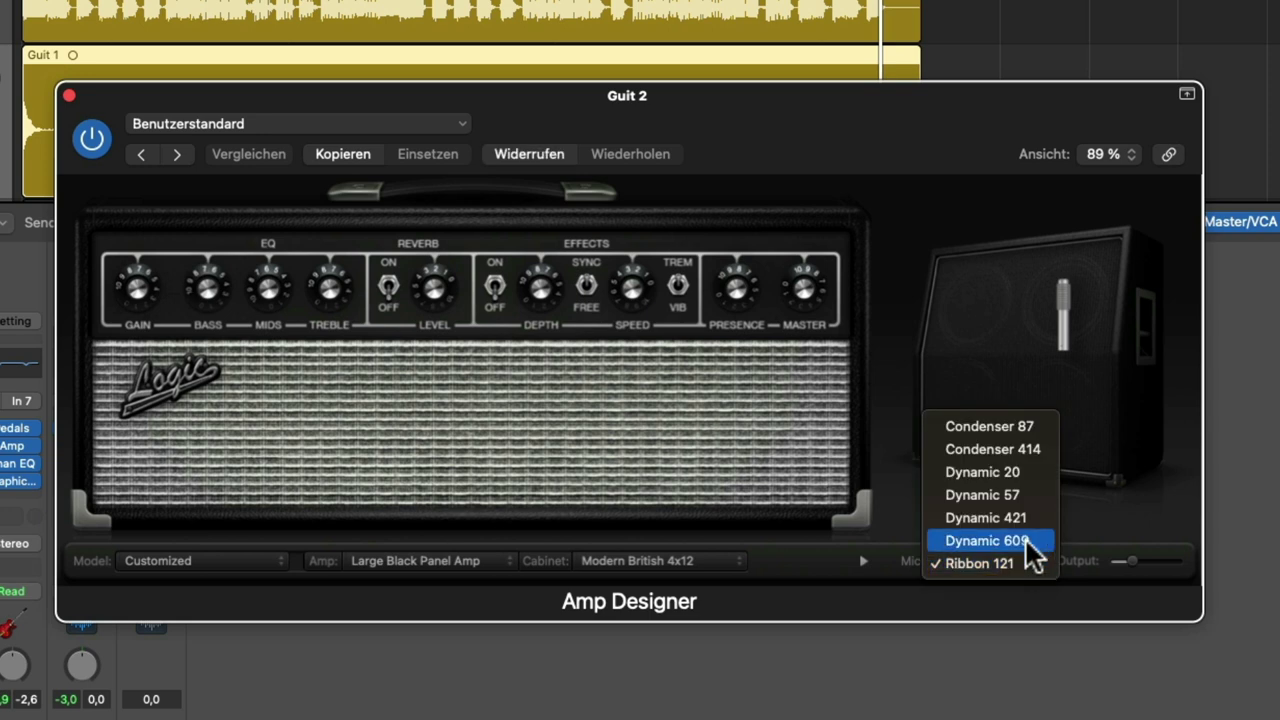
{"action": "left_click", "coordinate": [1011, 491]}
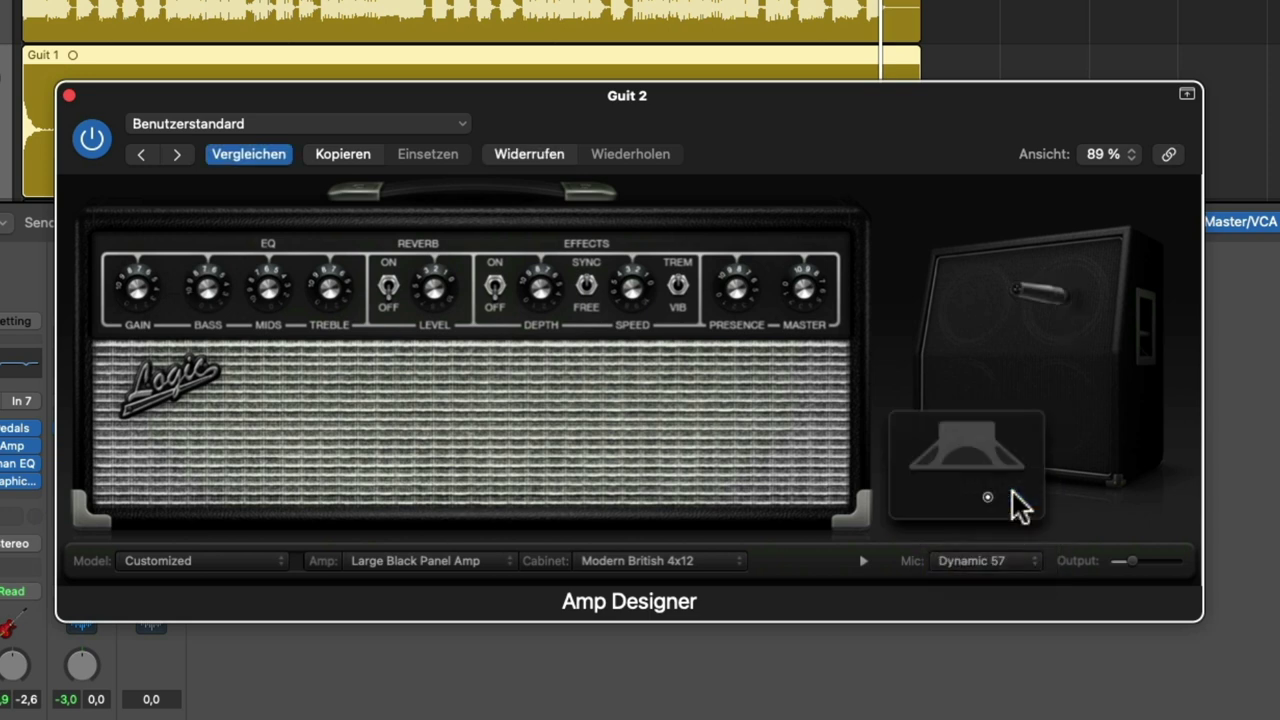
{"action": "left_click", "coordinate": [68, 95]}
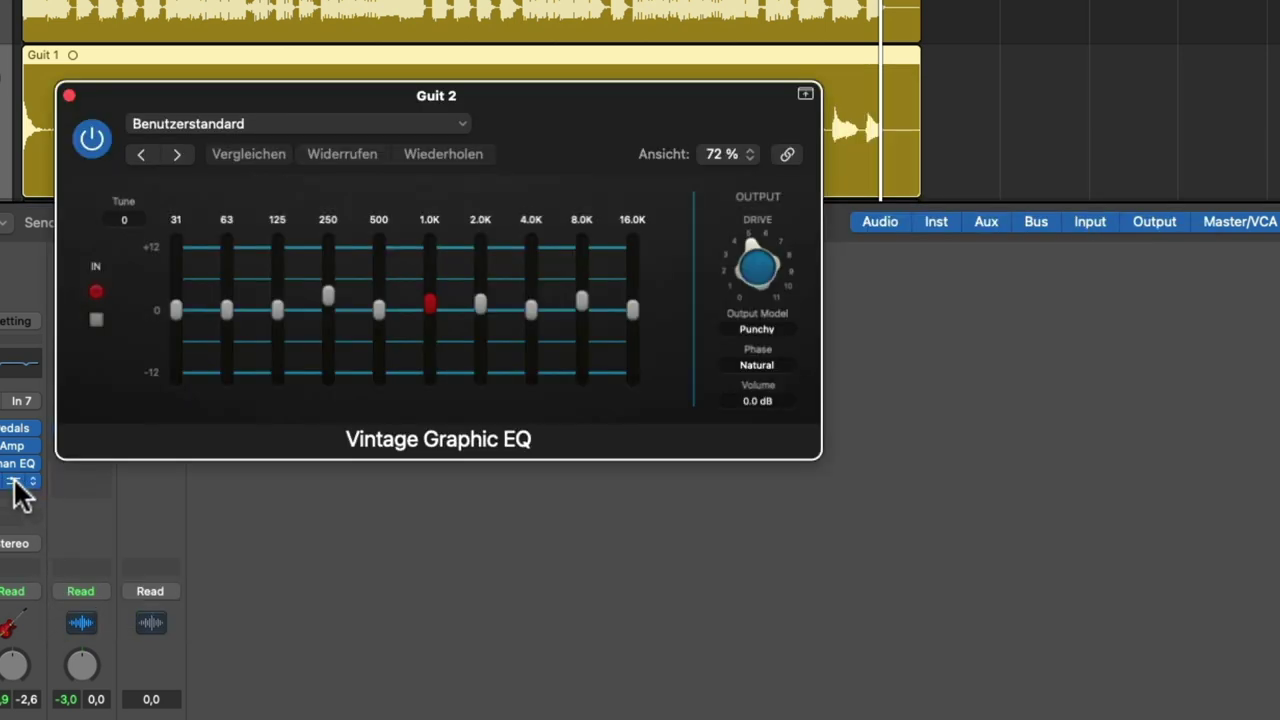
On Guit 2's Vintage Graphic EQ, lower the 250 Hz band to -1.4 dB, cut 2.0K slightly and return 8.0K to 0 dB.
{"action": "left_click", "coordinate": [16, 481]}
{"action": "left_click_drag", "start_coordinate": [329, 296], "coordinate": [328, 326]}
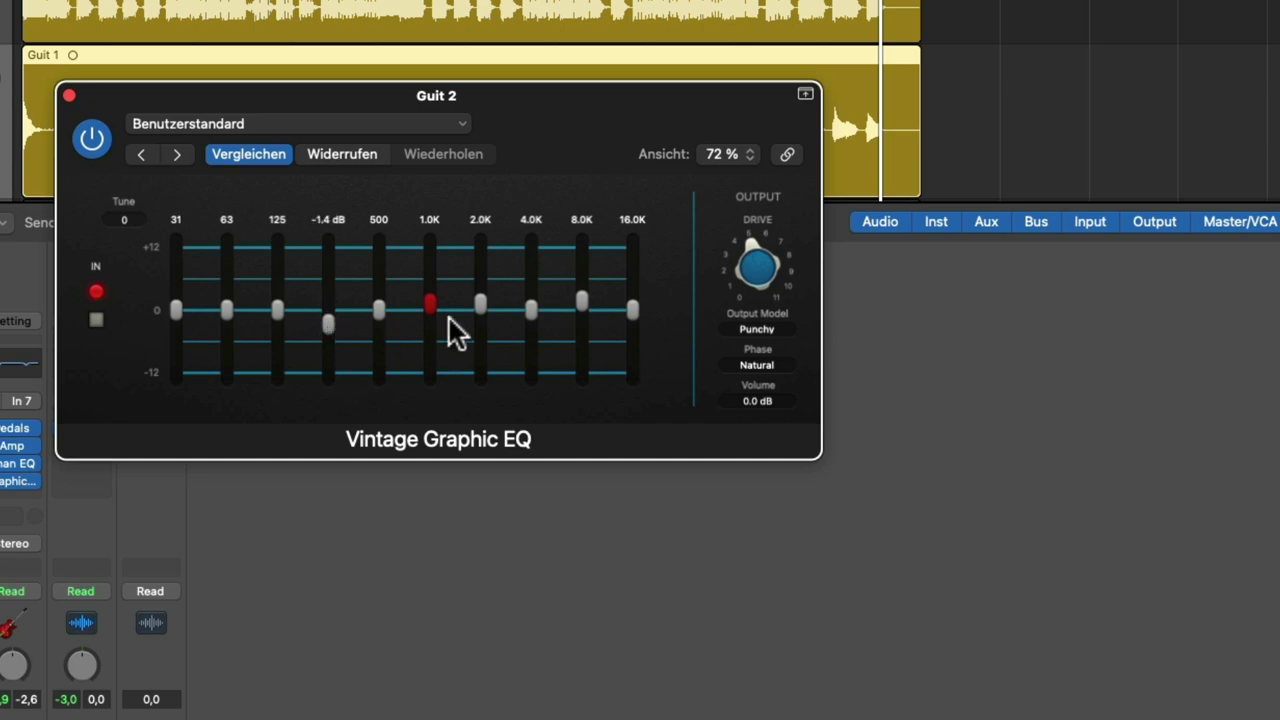
{"action": "left_click_drag", "start_coordinate": [581, 301], "coordinate": [578, 308]}
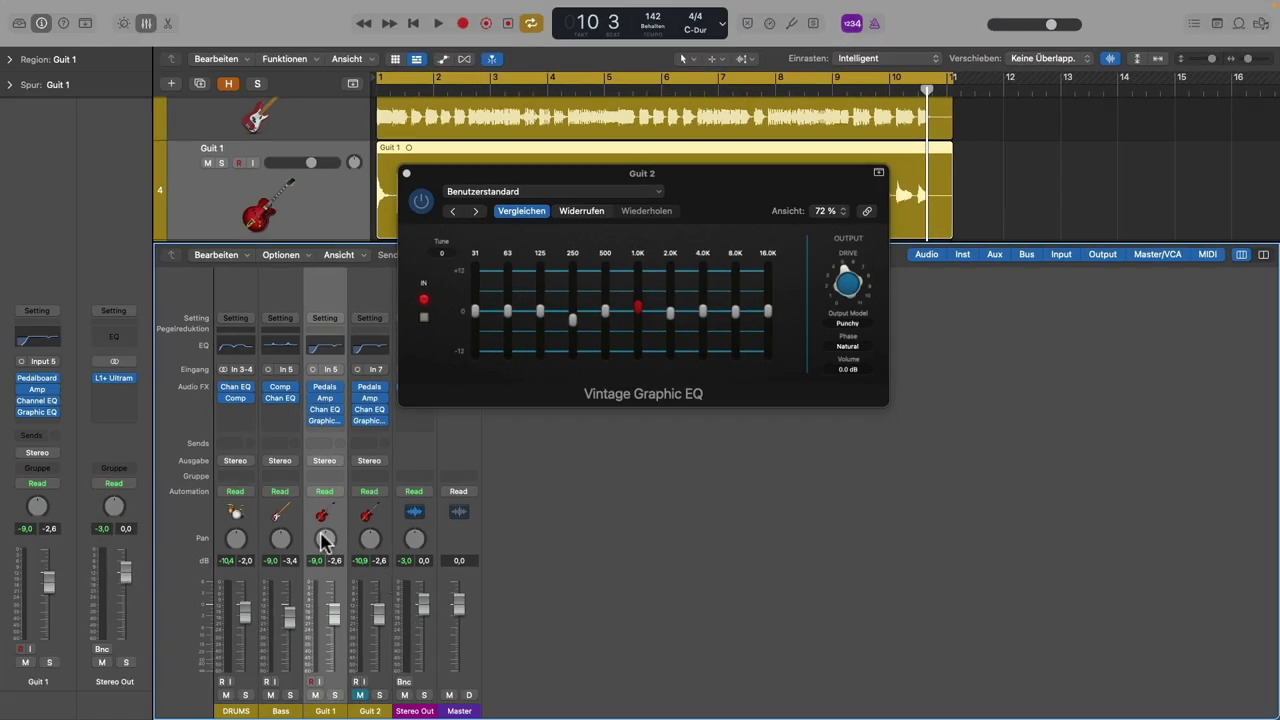
Solo Guit 1 and Guit 2 and, during playback, pan Guit 1 to -64 and Guit 2 to +63.
{"action": "left_click", "coordinate": [335, 694]}
{"action": "left_click", "coordinate": [379, 694]}
{"action": "key", "text": "space"}
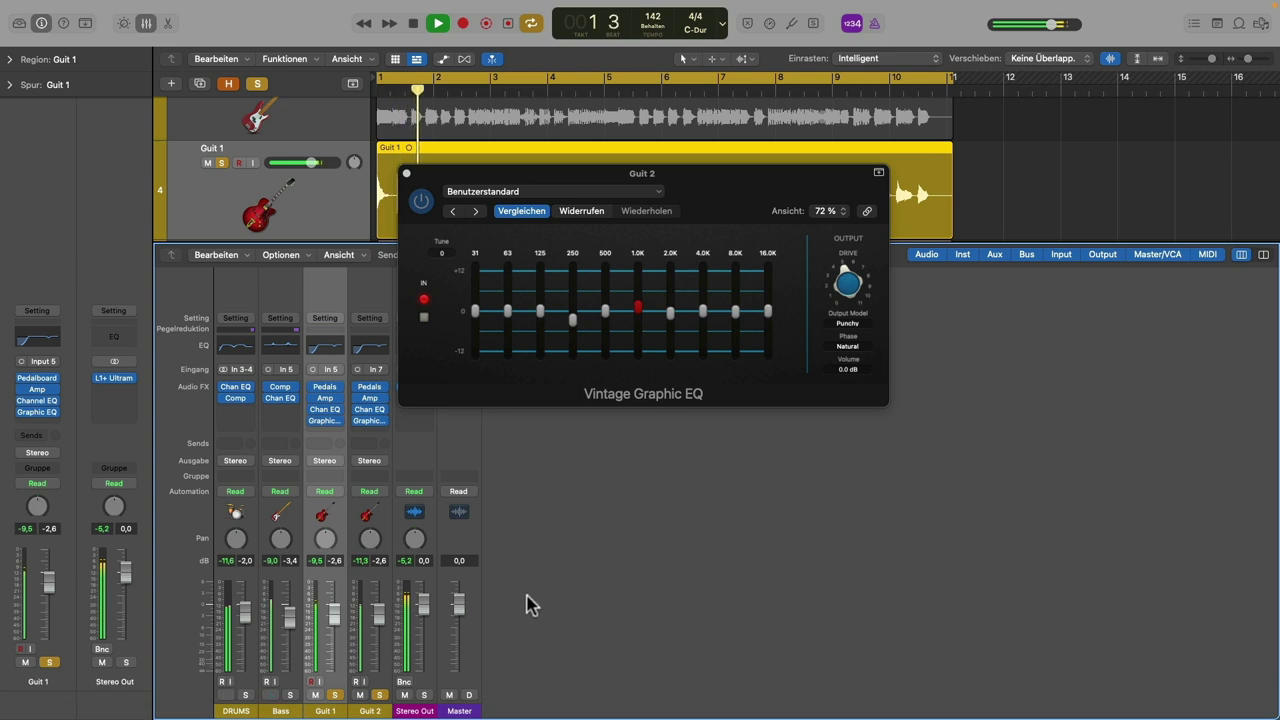
{"action": "left_click_drag", "start_coordinate": [325, 539], "coordinate": [328, 605]}
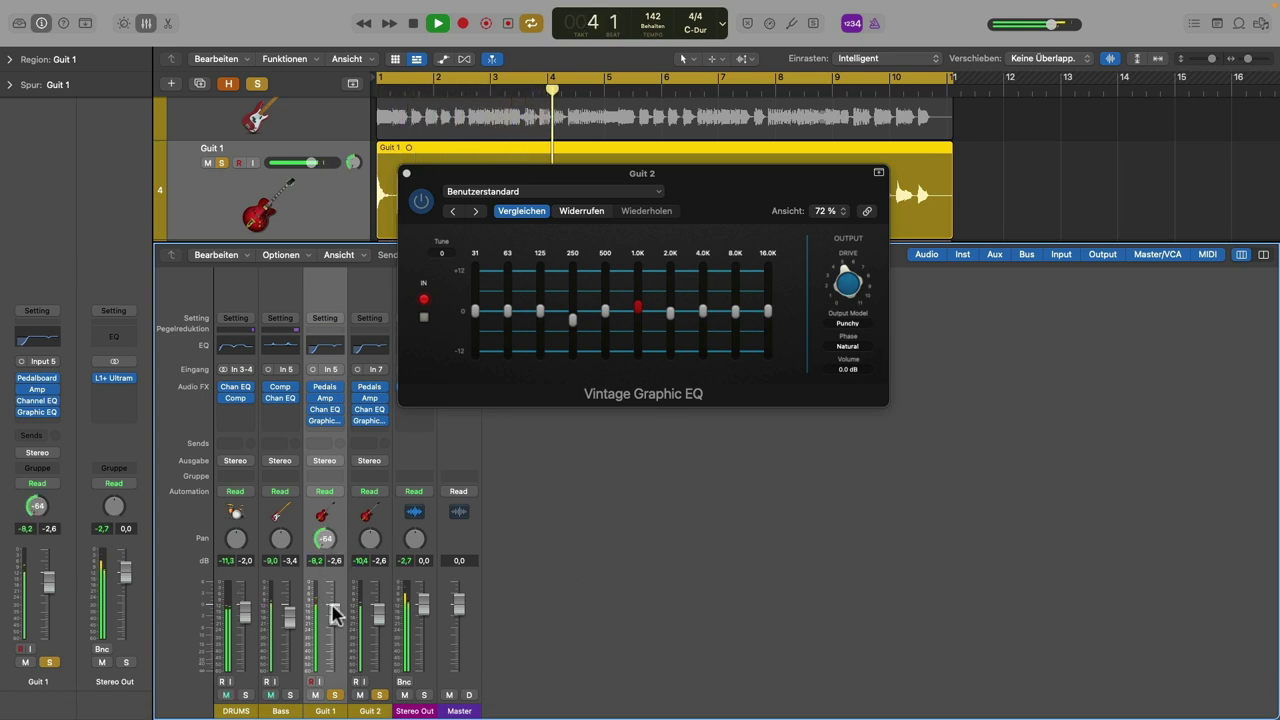
{"action": "left_click_drag", "start_coordinate": [369, 549], "coordinate": [369, 487]}
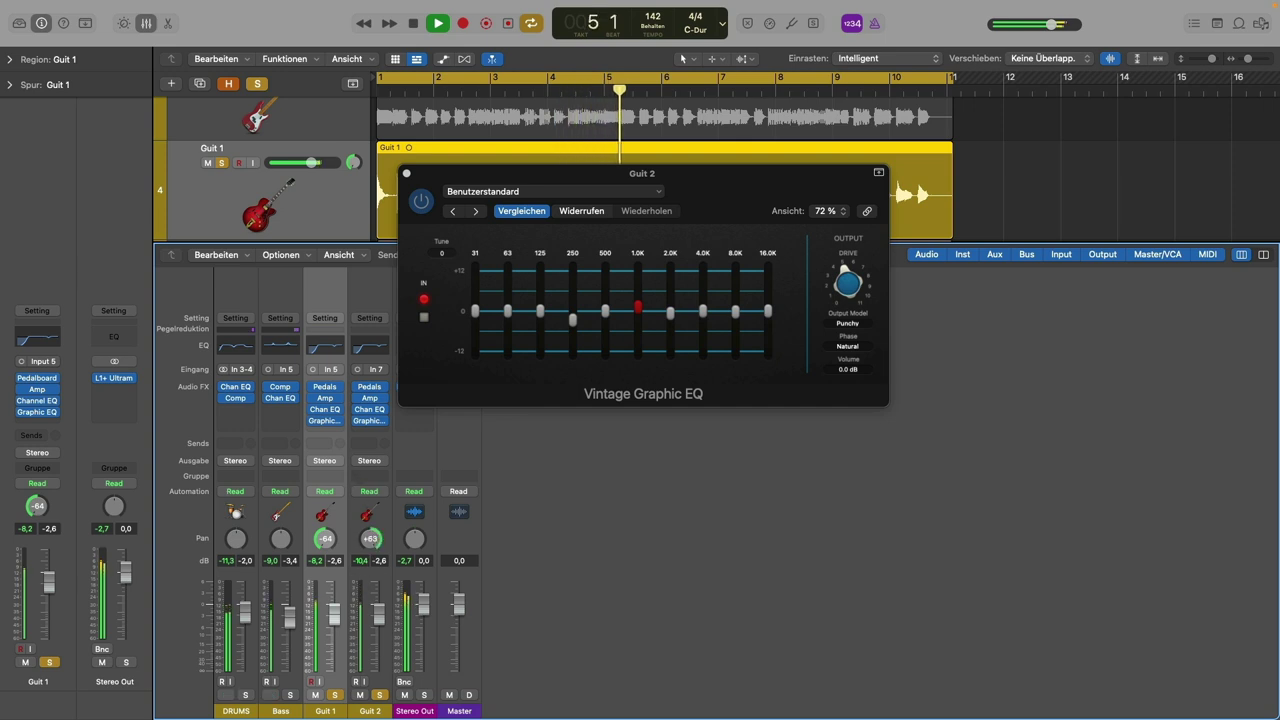
{"action": "left_click", "coordinate": [379, 695]}
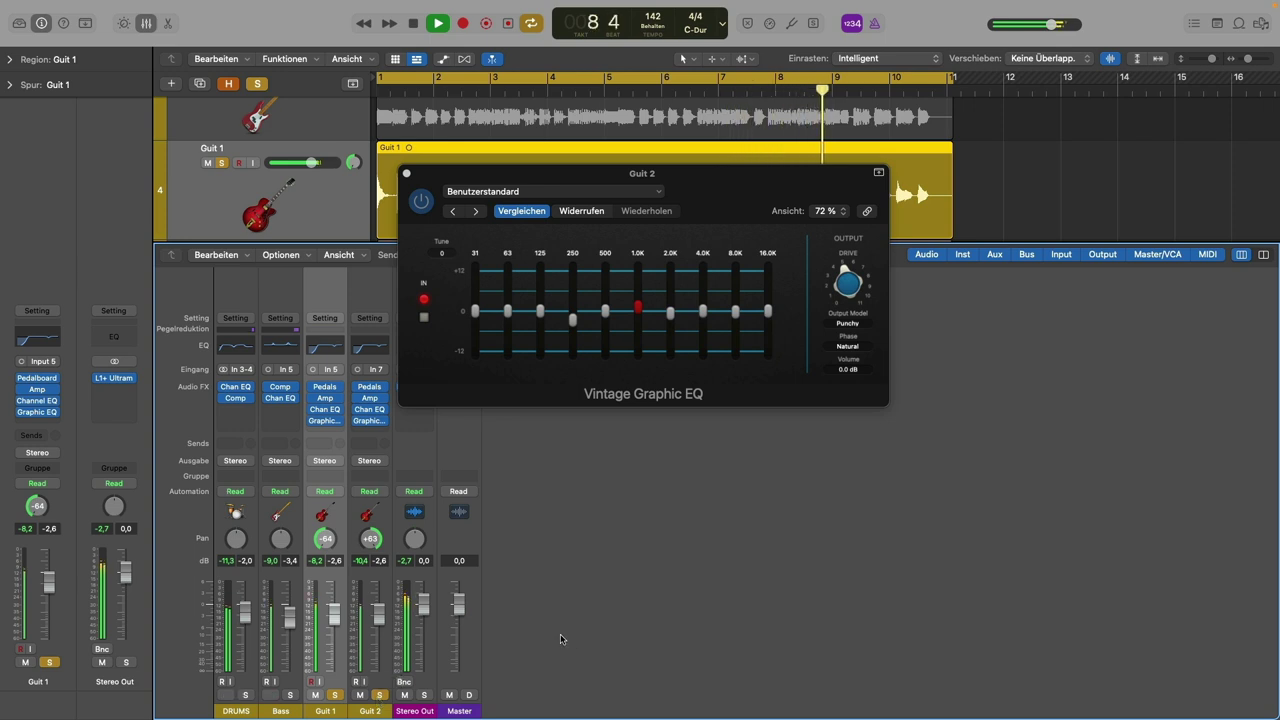
{"action": "key", "text": "space"}
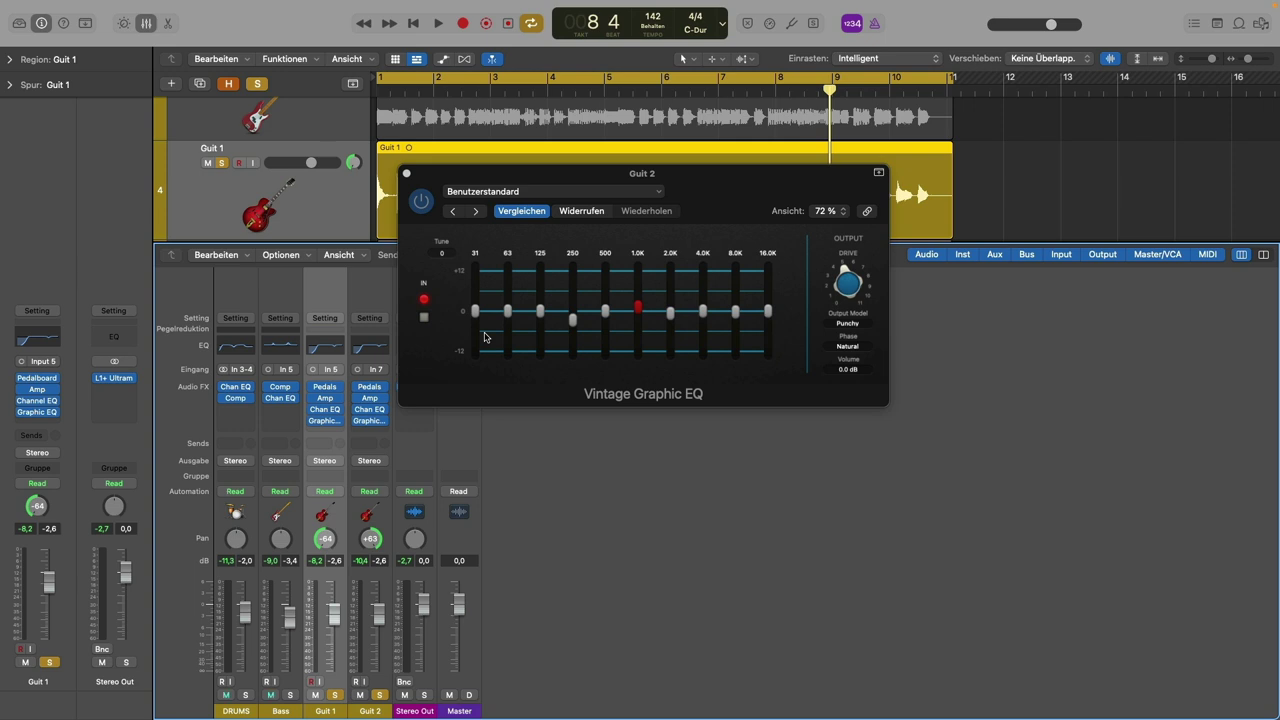
Close Guit 2's Vintage Graphic EQ and turn off cycle mode while playing the full mix.
{"action": "left_click", "coordinate": [404, 173]}
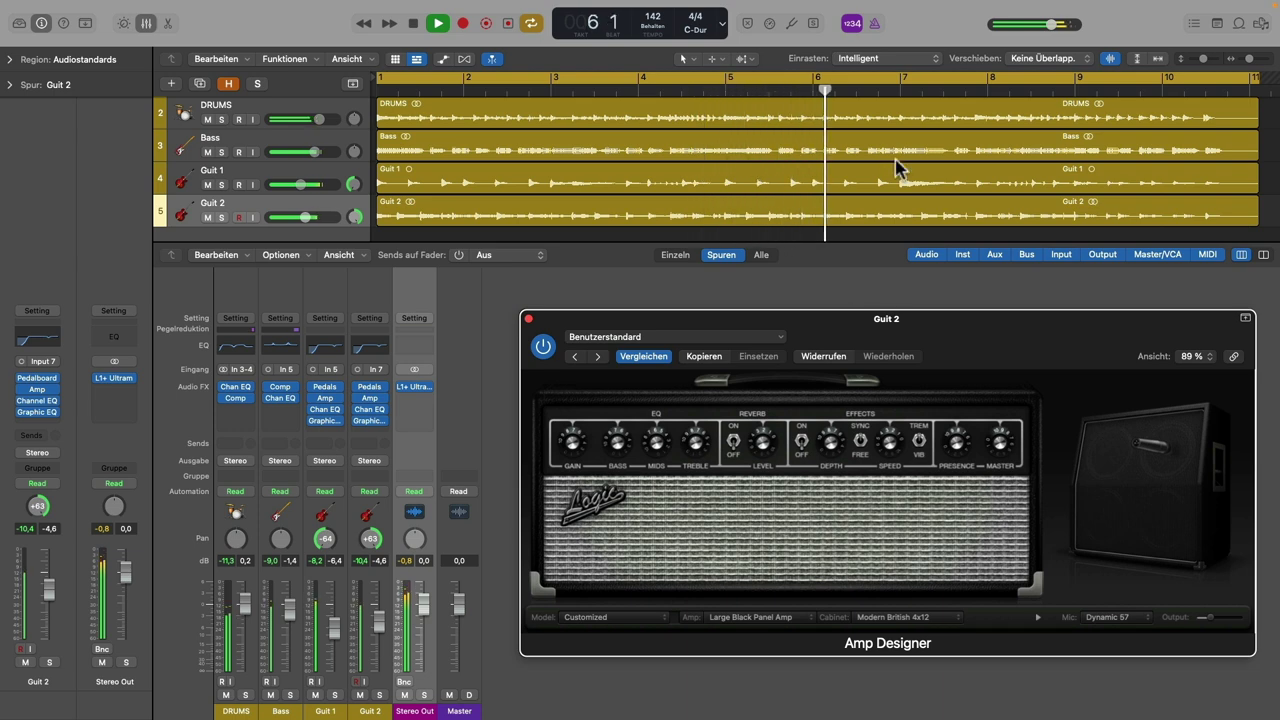
{"action": "left_click", "coordinate": [774, 79]}
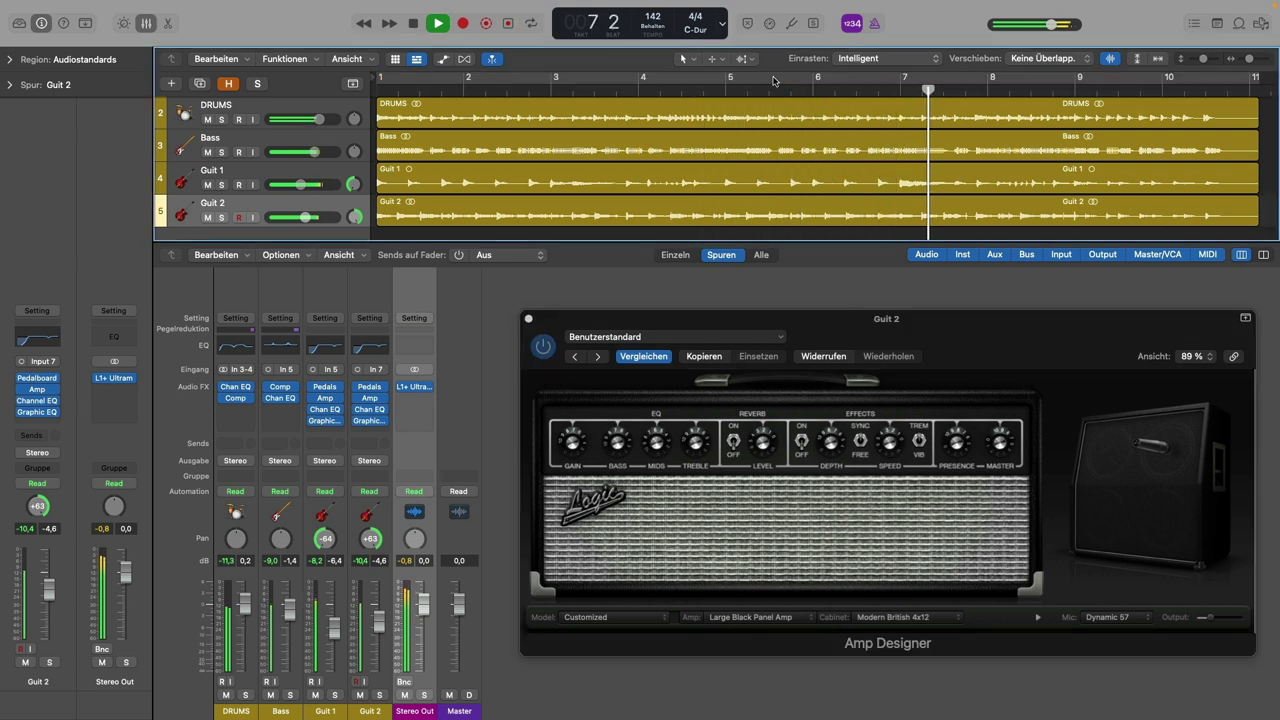